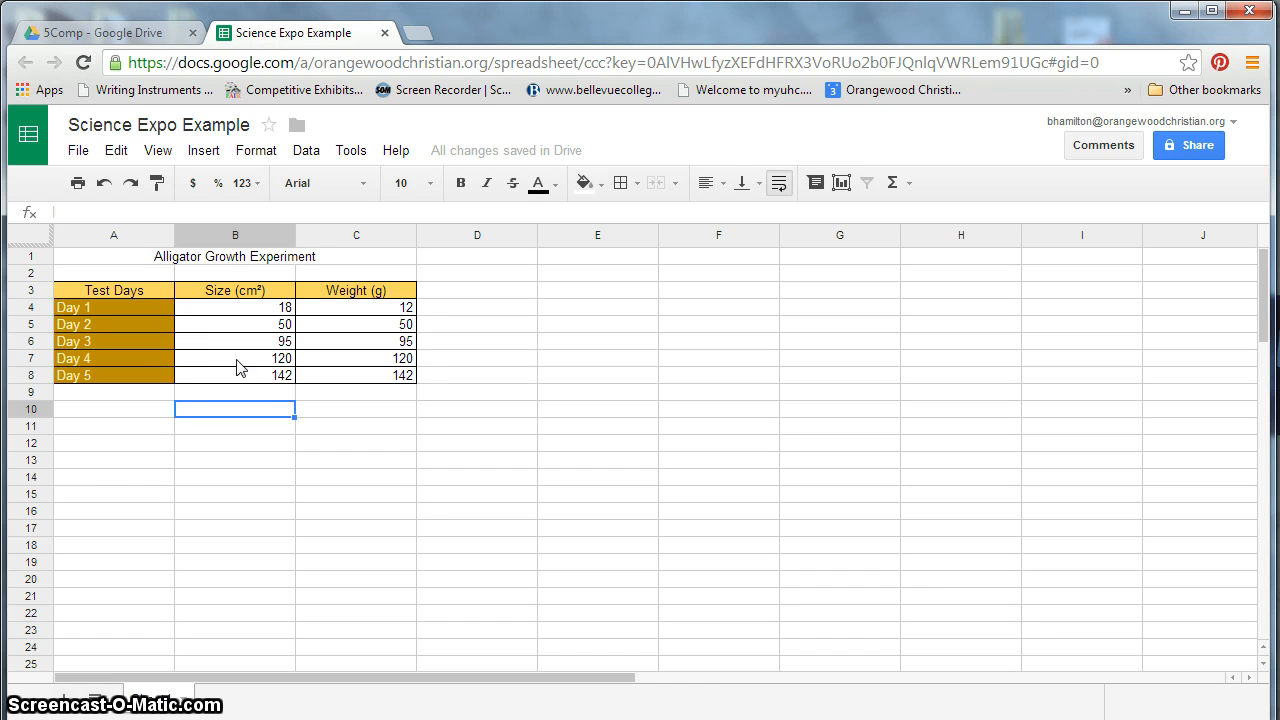
- Select the table range A3:C8 and insert a chart, choosing the recommended column chart
drag(113, 293, 332, 387)
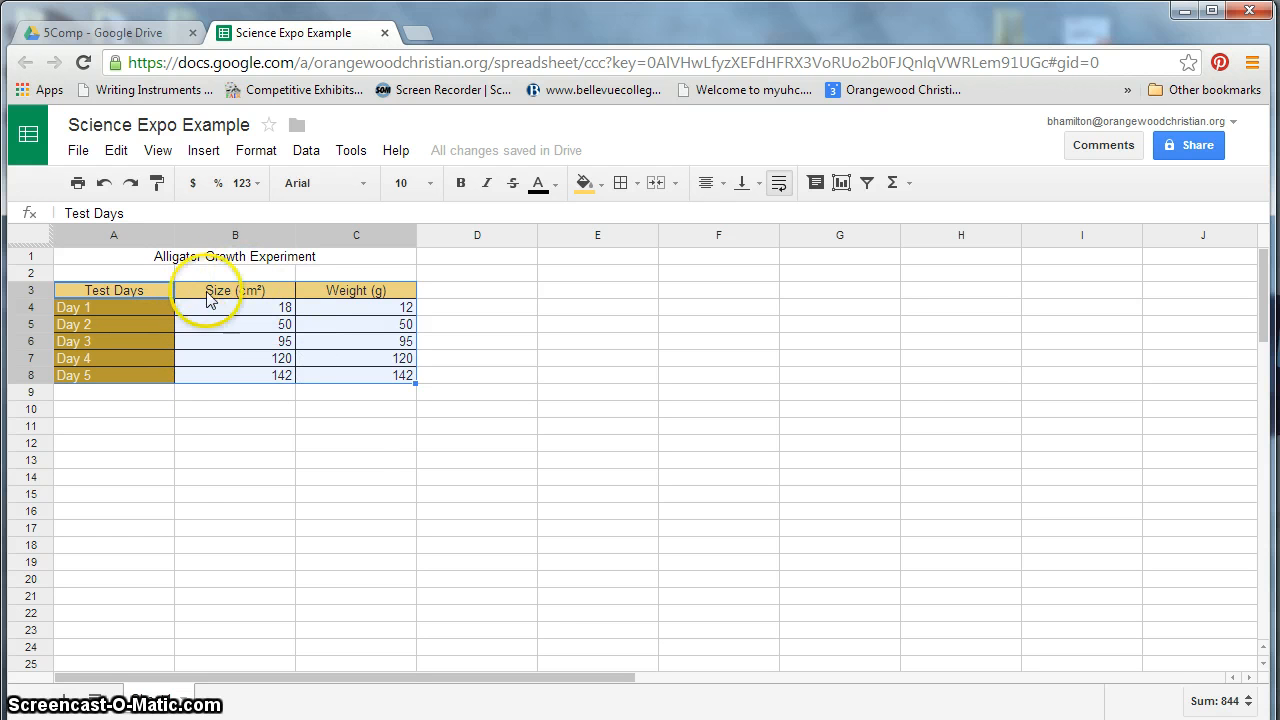
click(199, 152)
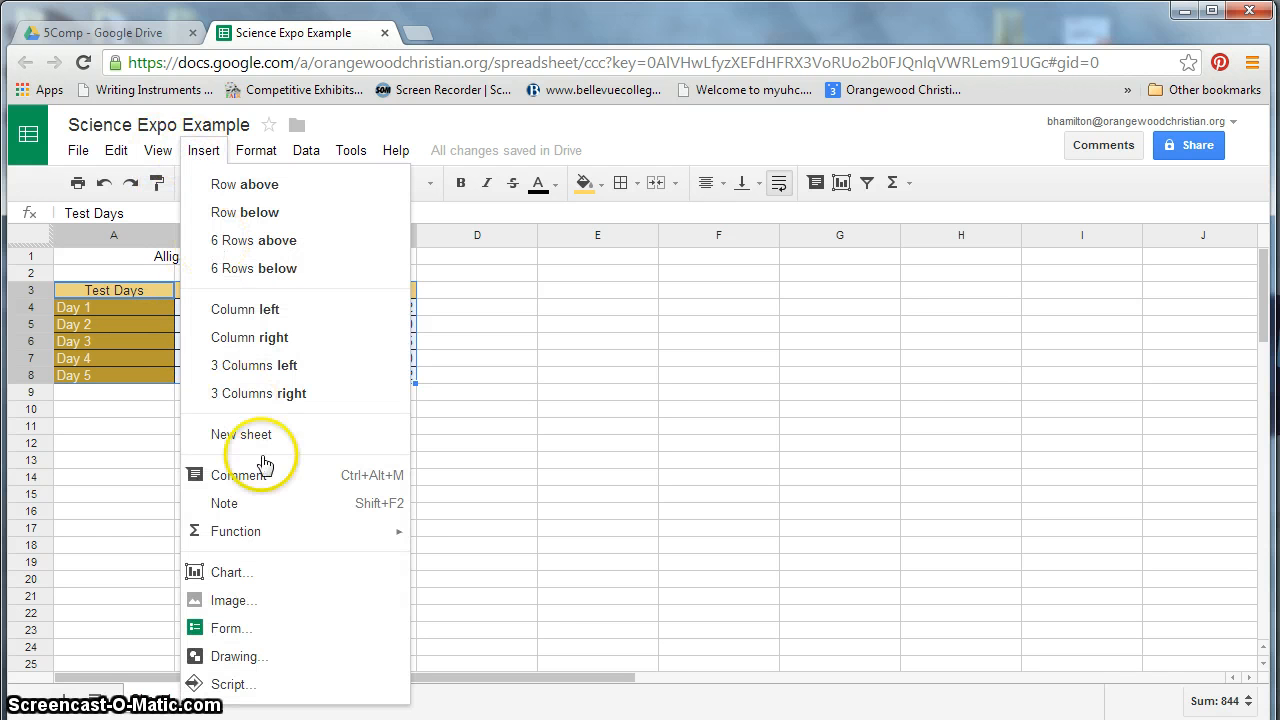
click(254, 572)
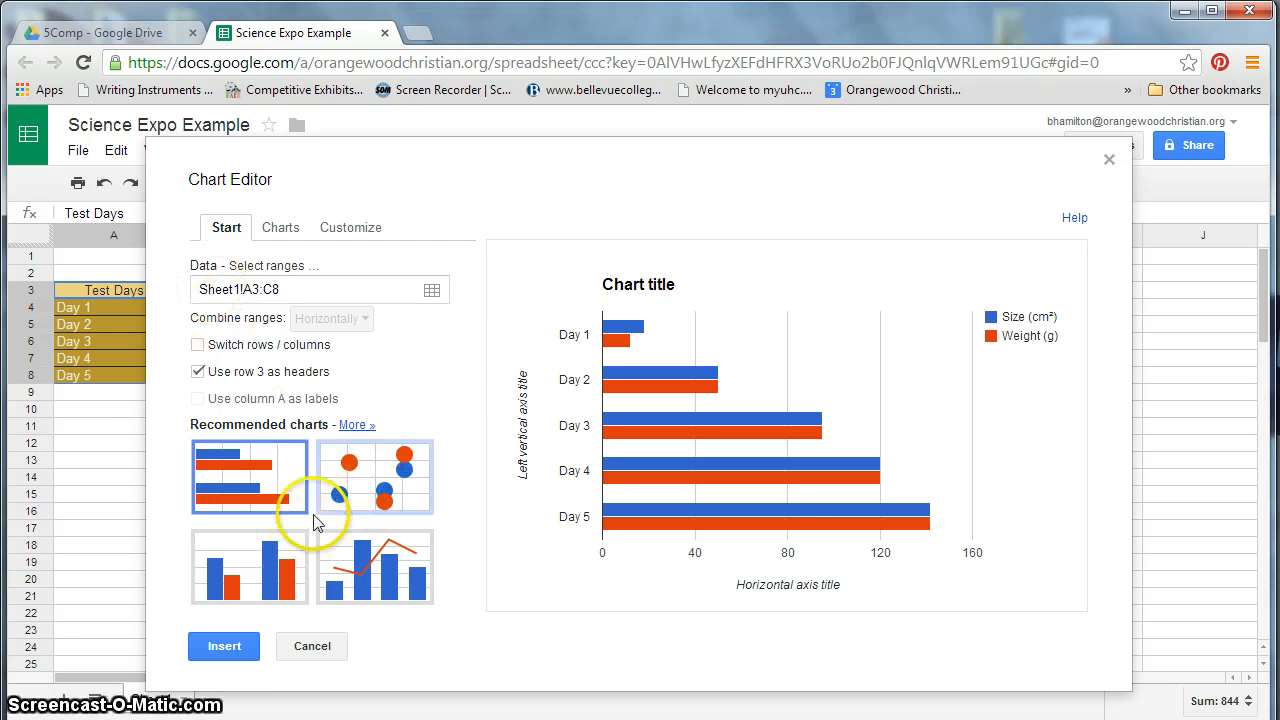
click(232, 584)
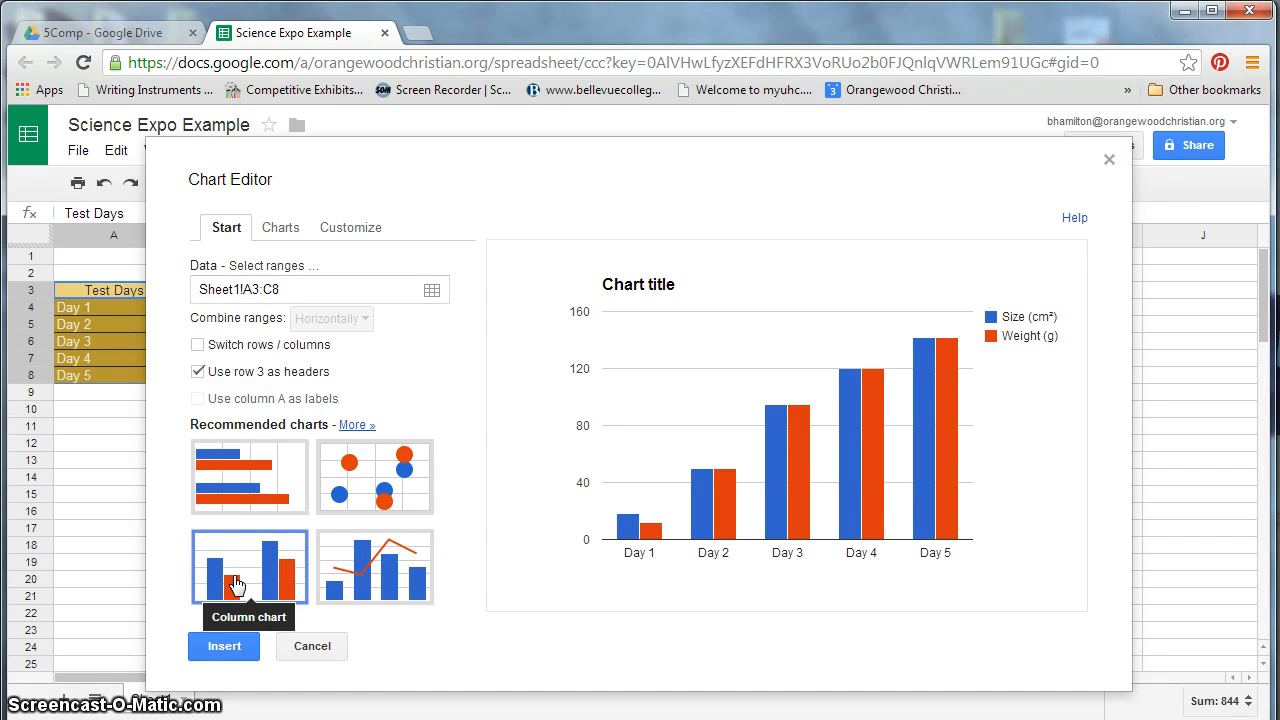
- Try switching rows and columns for the chart data, then switch them back
click(197, 346)
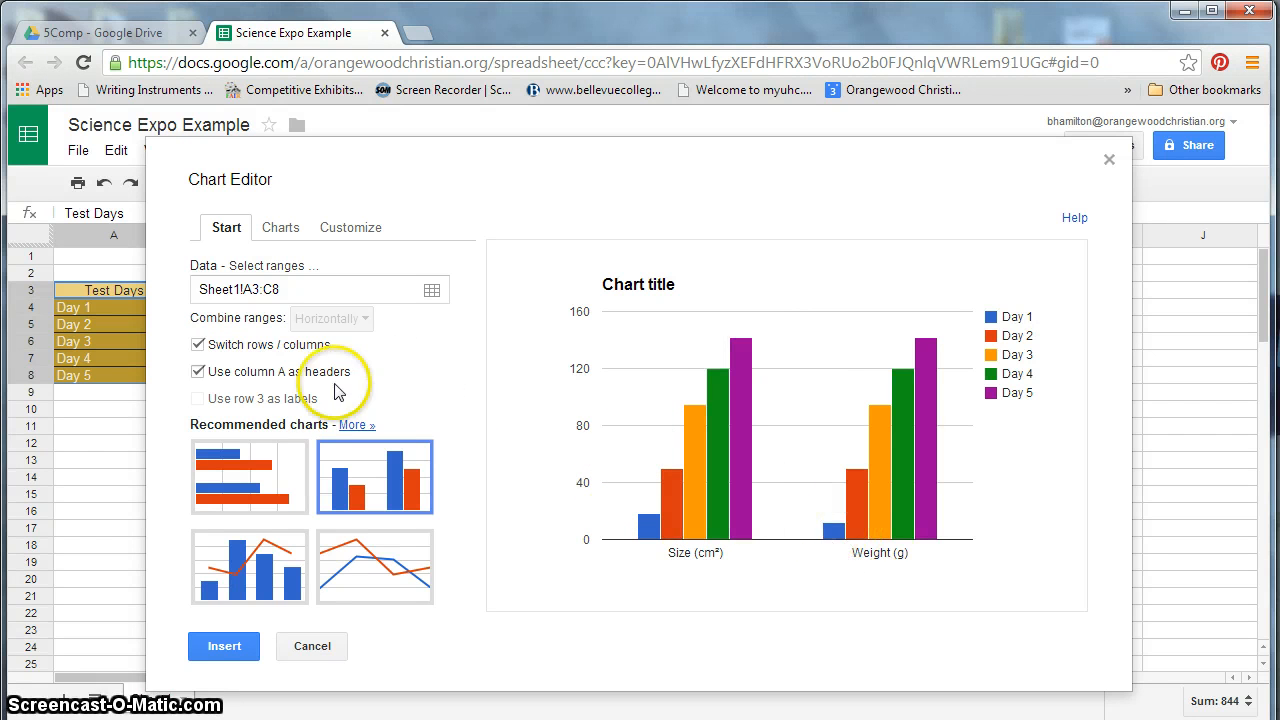
click(198, 346)
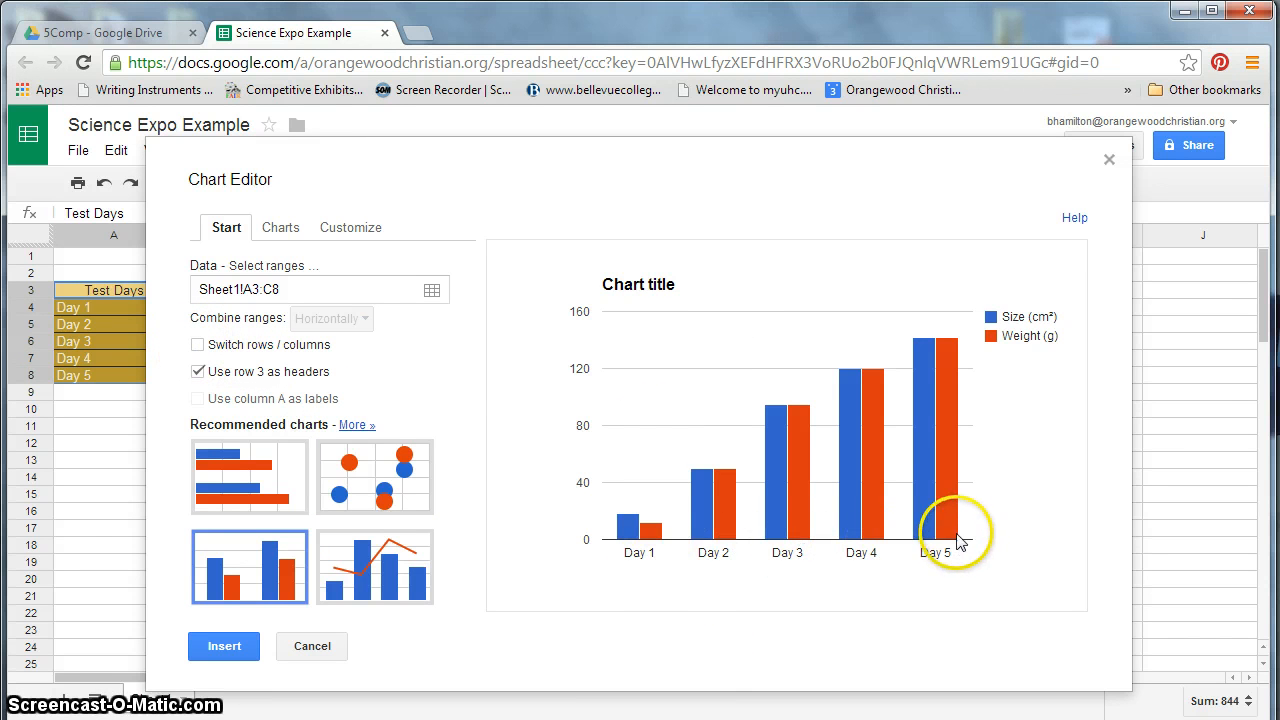
- Browse the available chart categories such as Line, Area, Bar, Scatter, Pie, Map and Trend
click(278, 232)
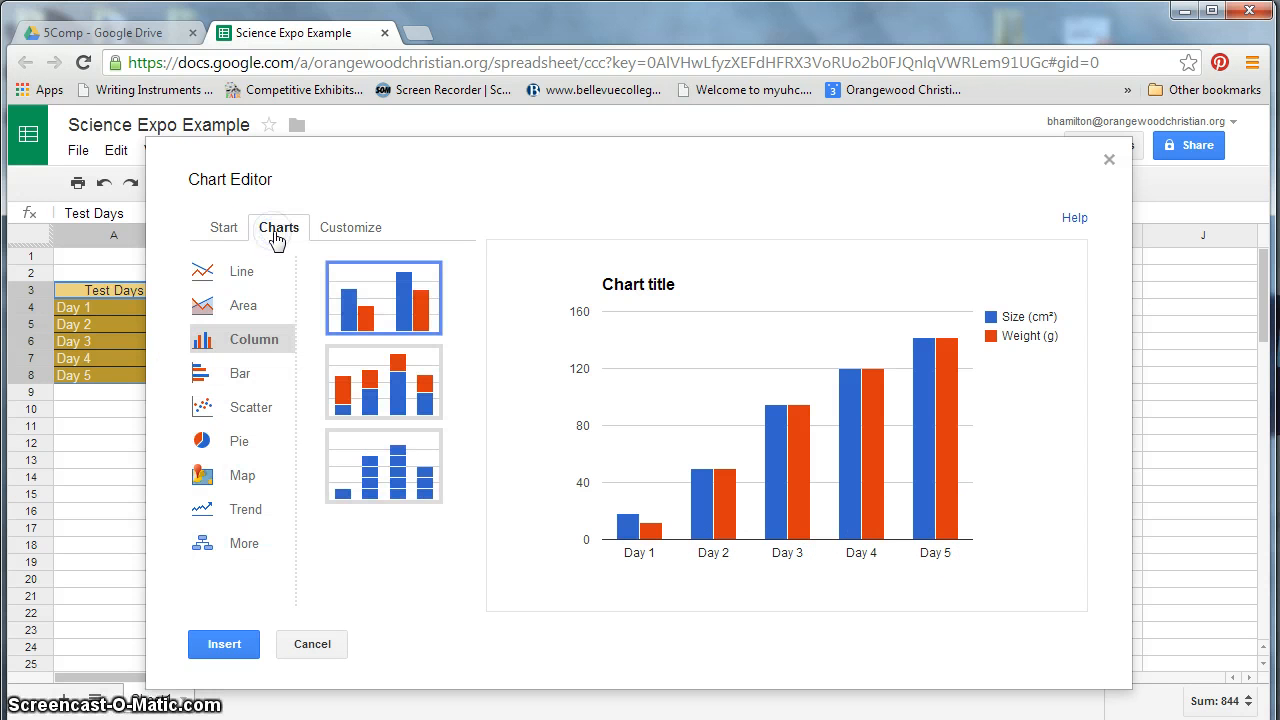
click(214, 268)
click(240, 305)
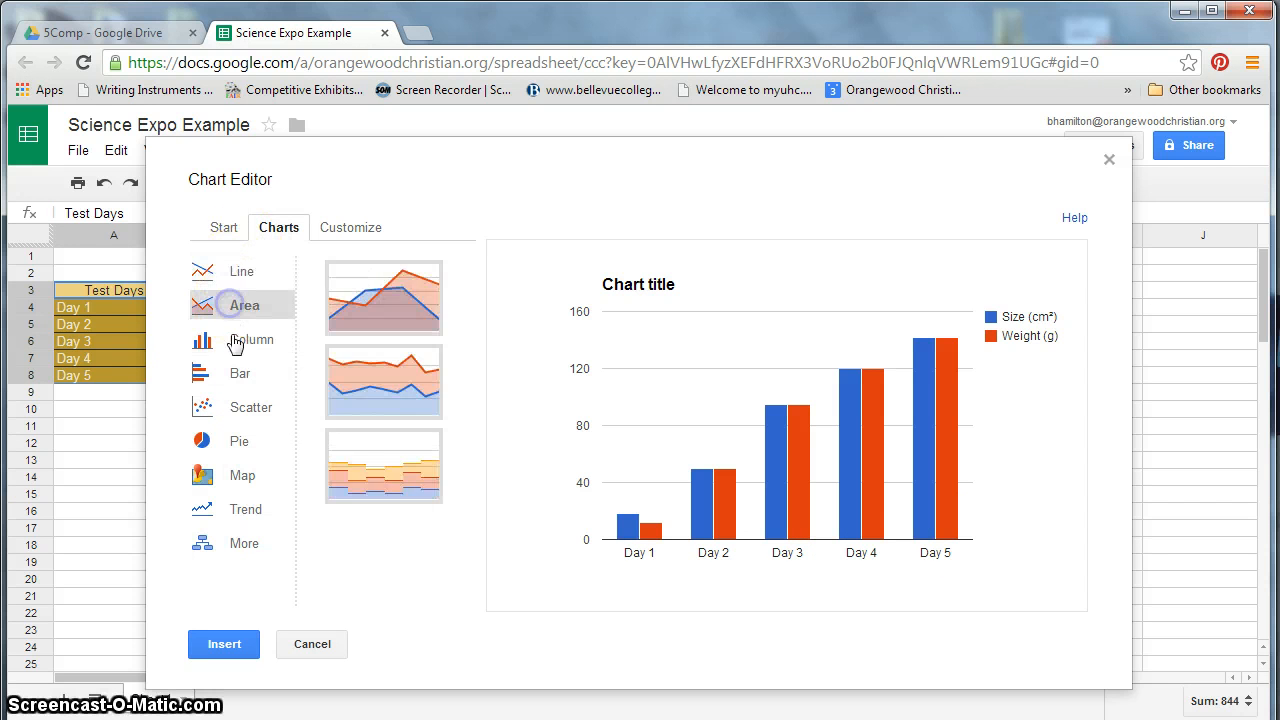
click(232, 339)
click(236, 375)
click(238, 407)
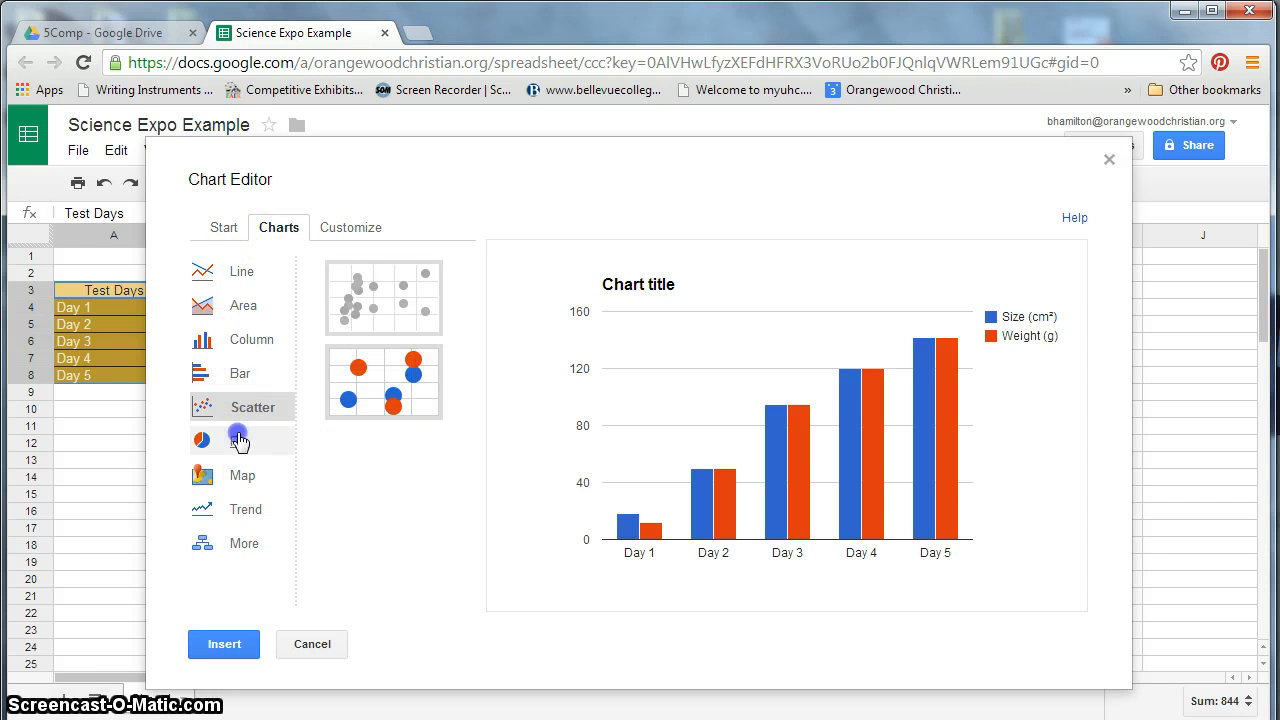
click(240, 441)
click(244, 478)
click(245, 510)
click(240, 441)
click(238, 373)
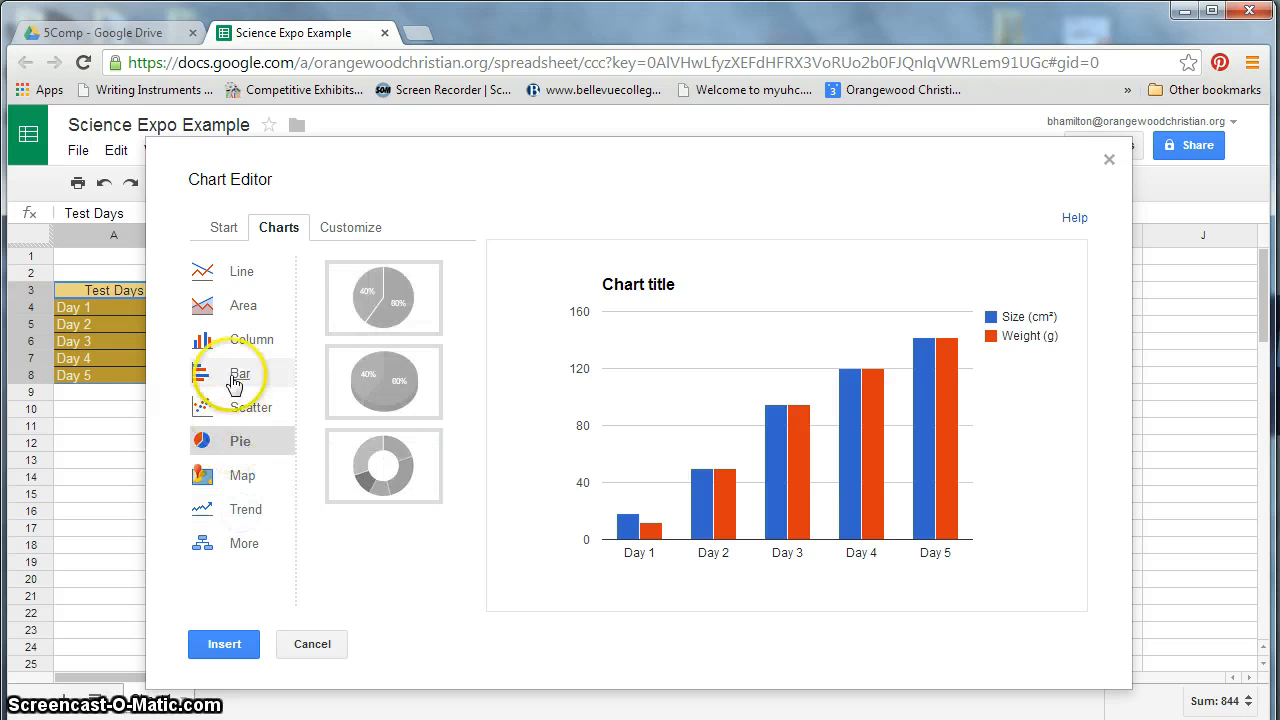
click(244, 441)
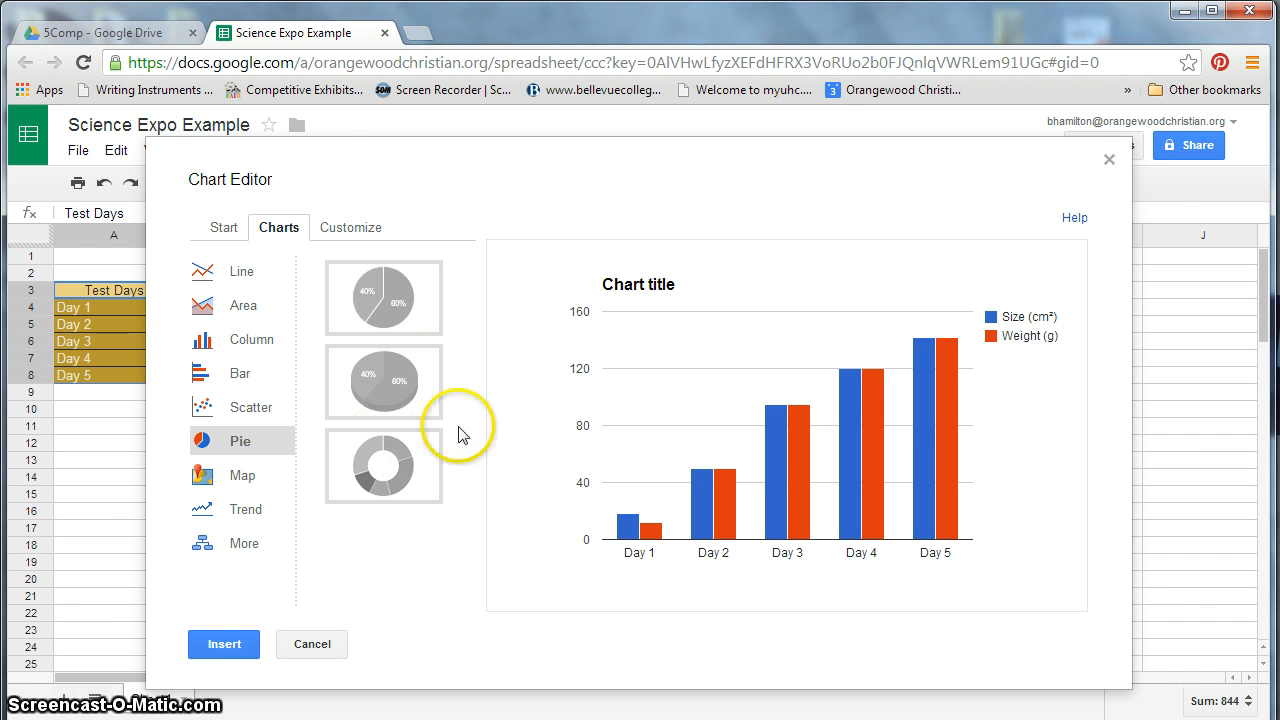
- Preview the pie and column chart variants, ending on the standard column chart
click(428, 381)
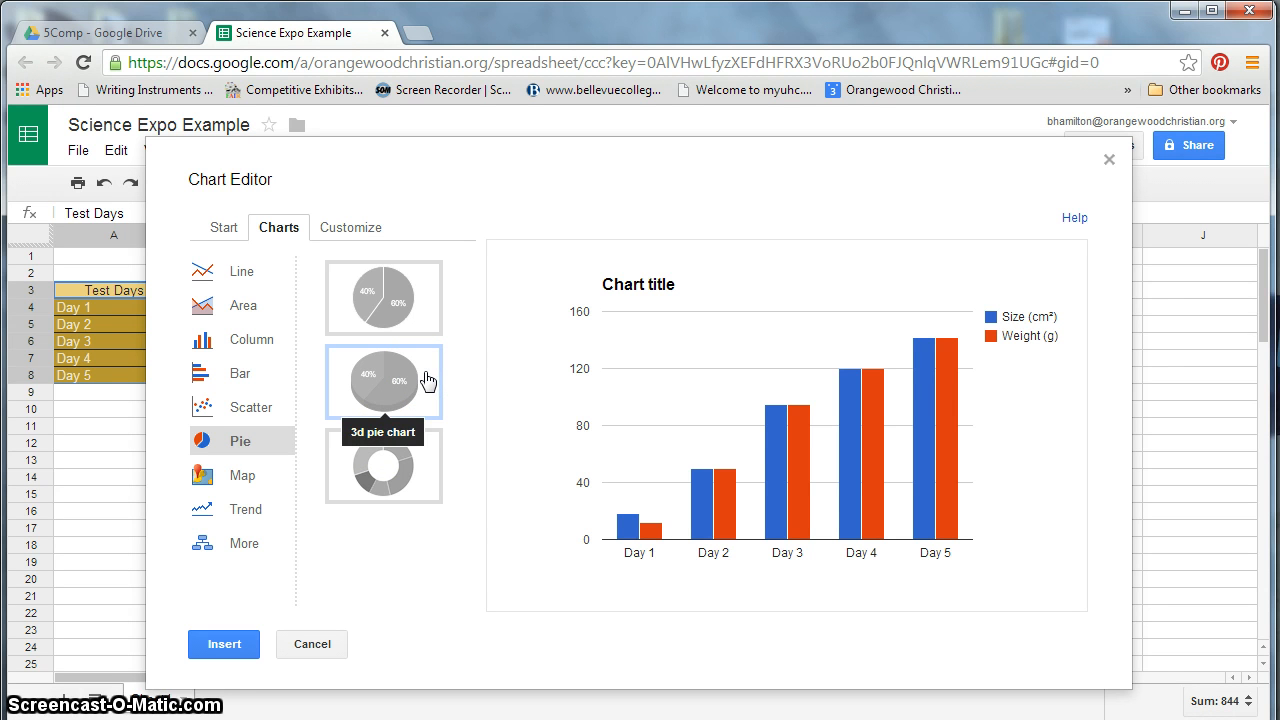
click(623, 374)
click(789, 342)
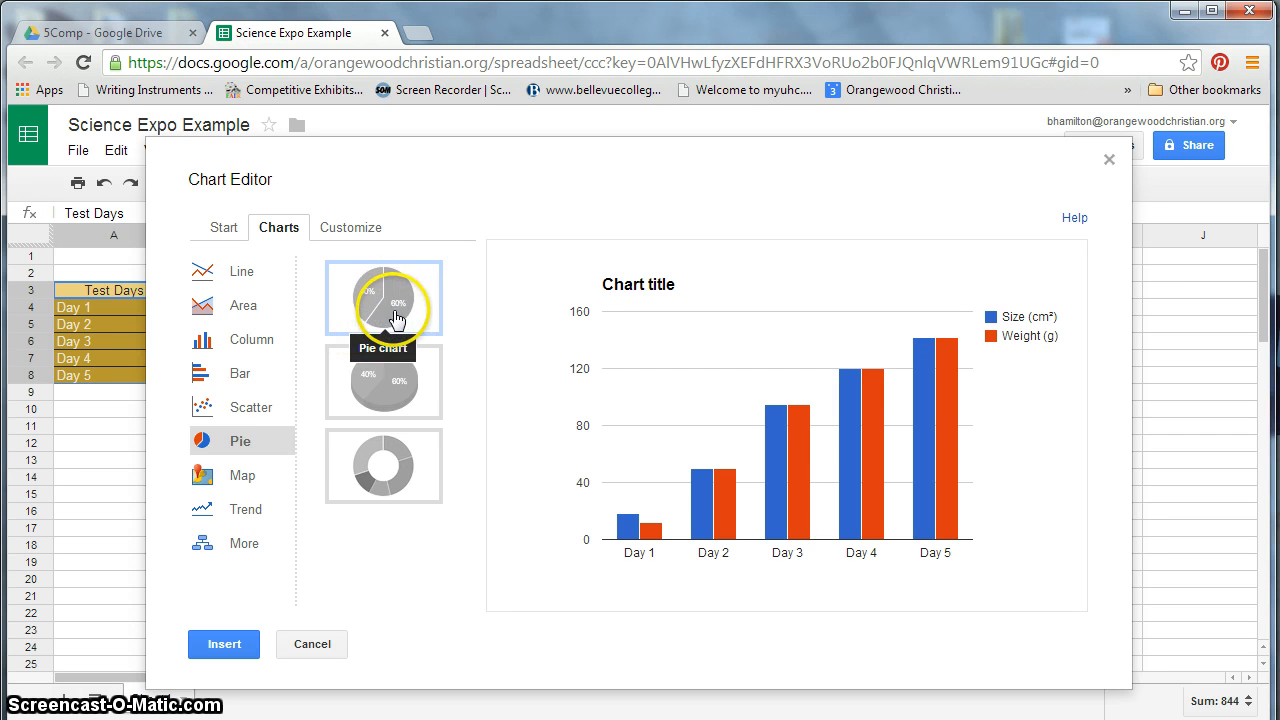
click(243, 372)
click(245, 342)
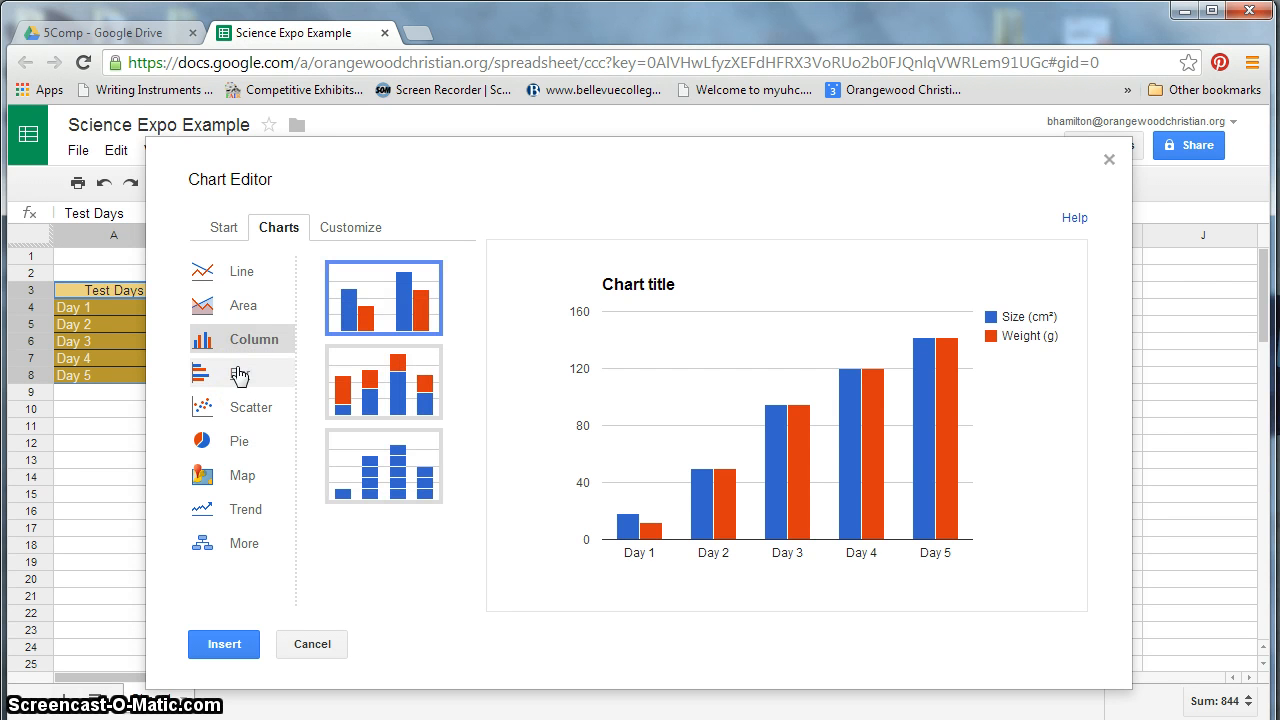
drag(237, 342, 415, 290)
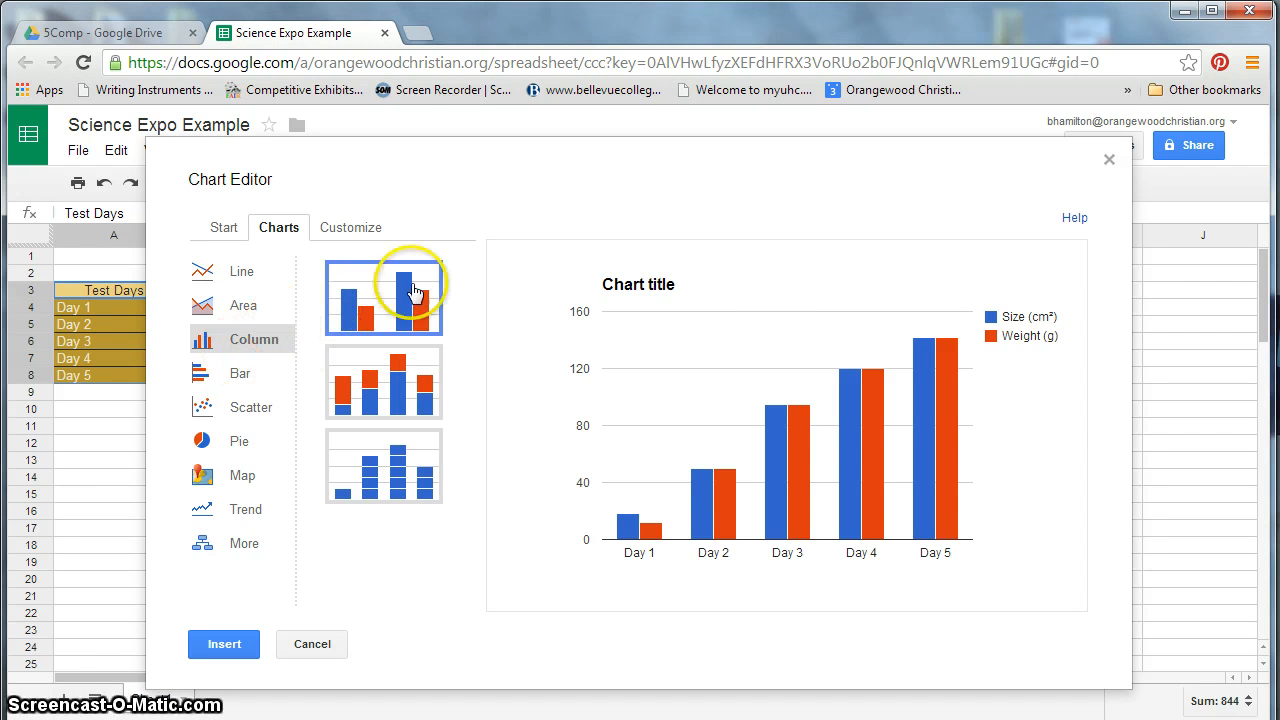
click(373, 390)
click(386, 460)
click(390, 363)
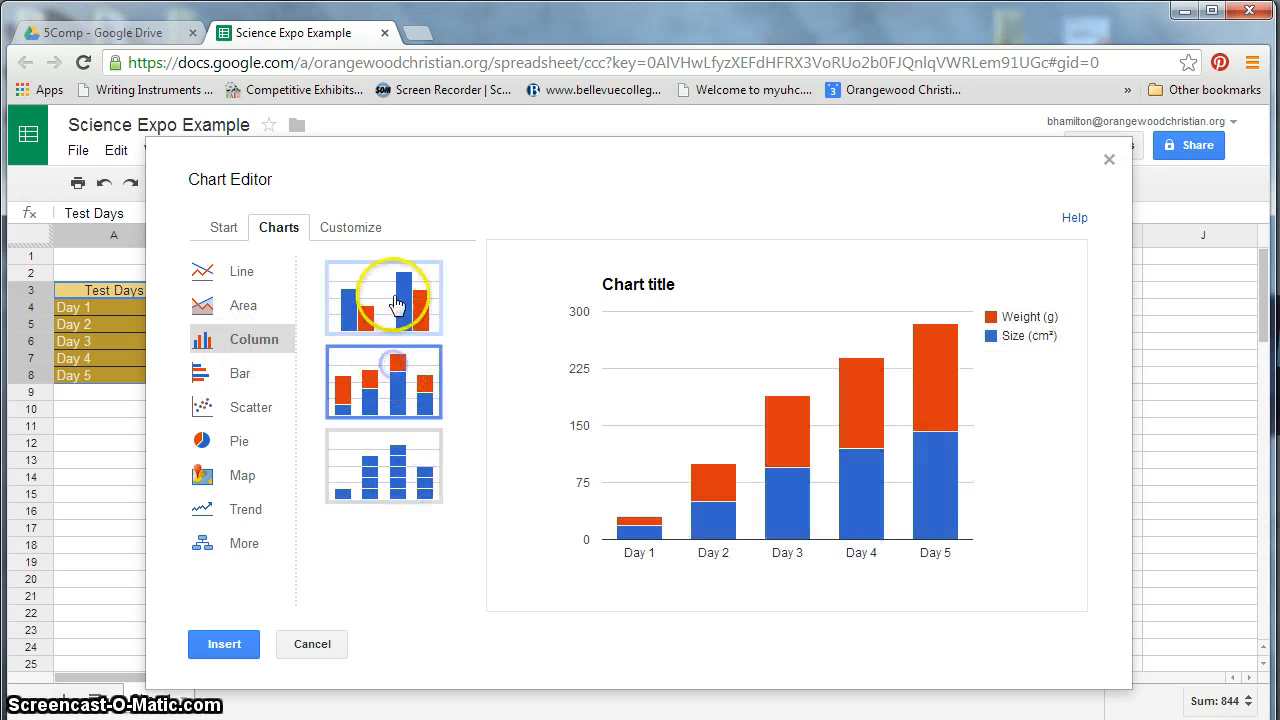
click(397, 305)
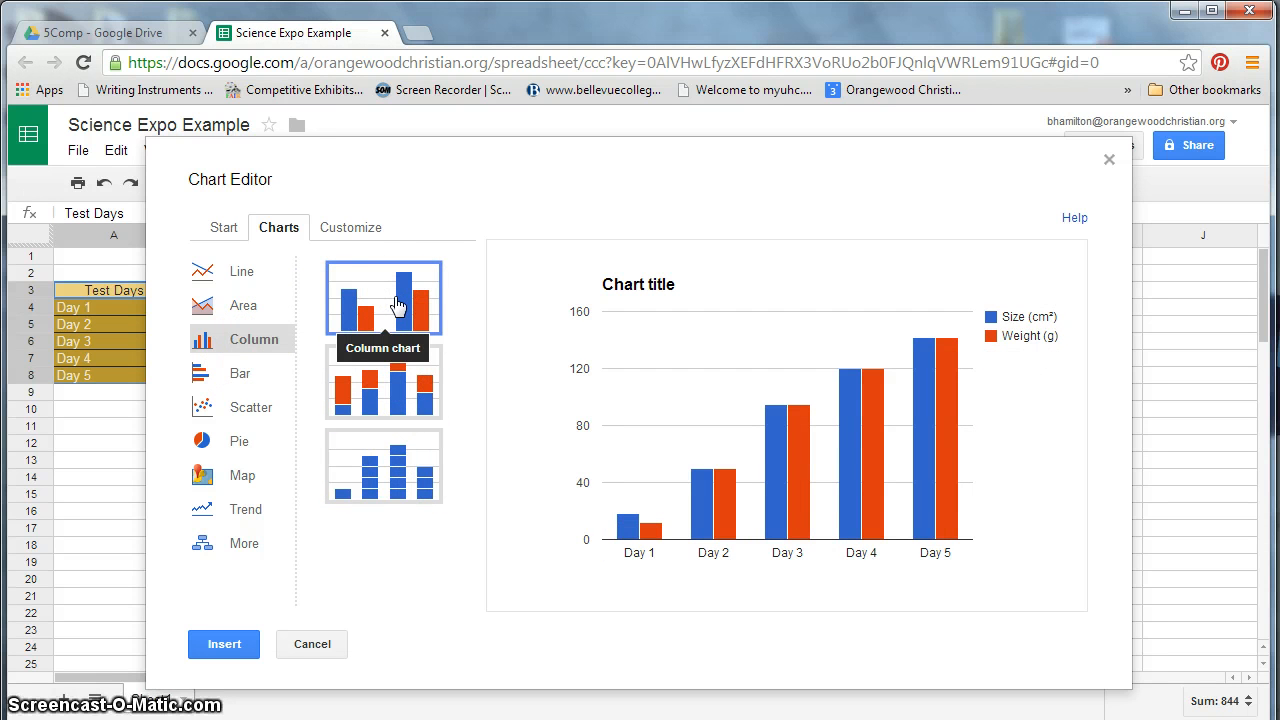
- Title the chart "Alligator Experiment" and colour the title text dark green
click(346, 230)
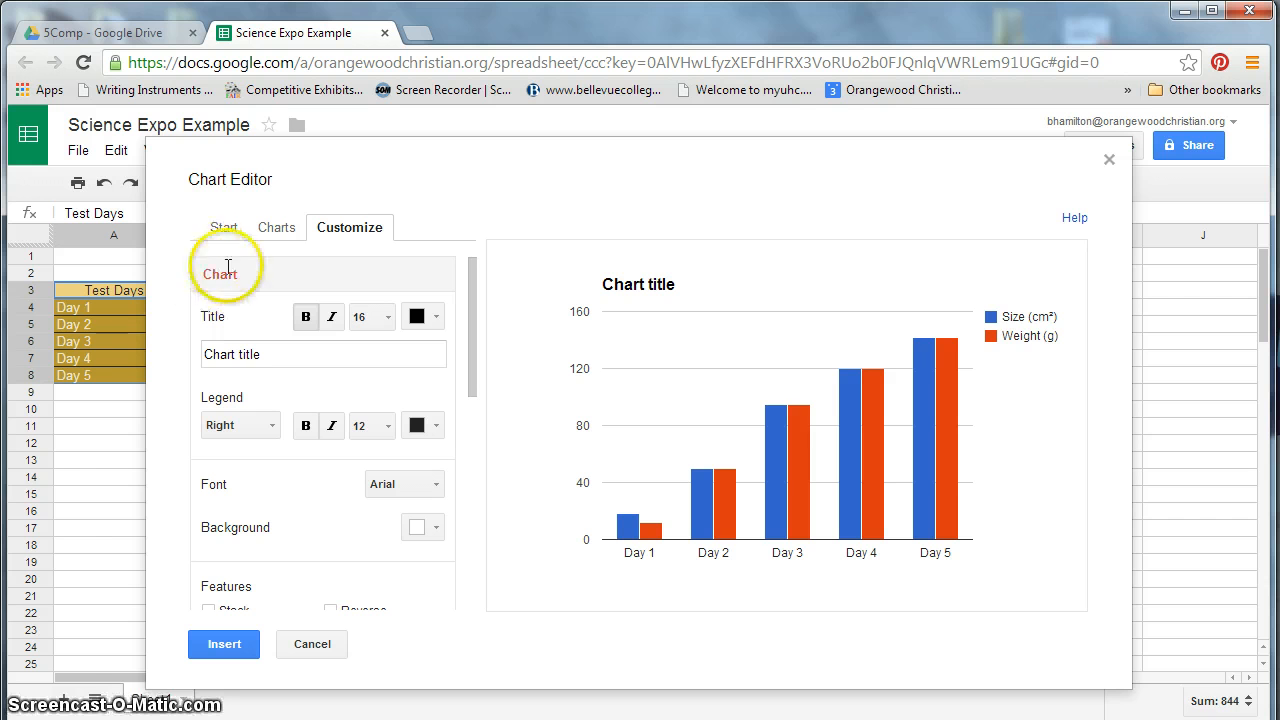
drag(251, 353, 175, 363)
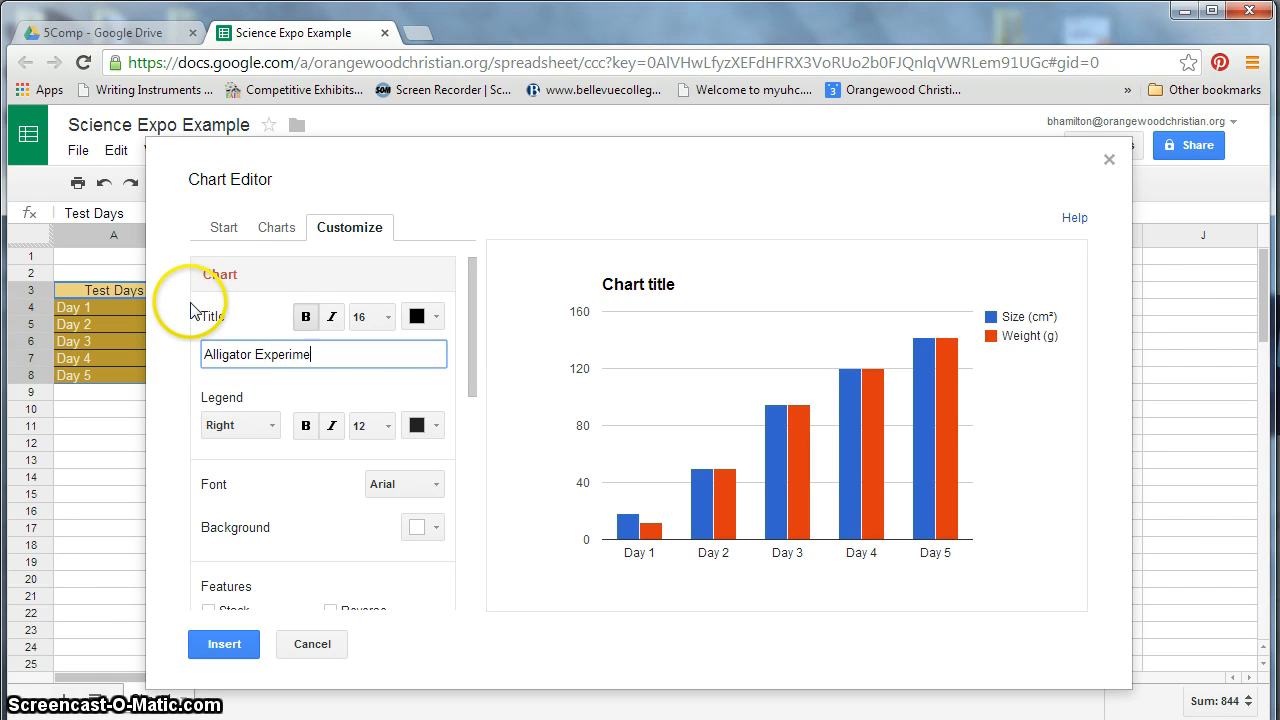
text(Alligator Experiment)
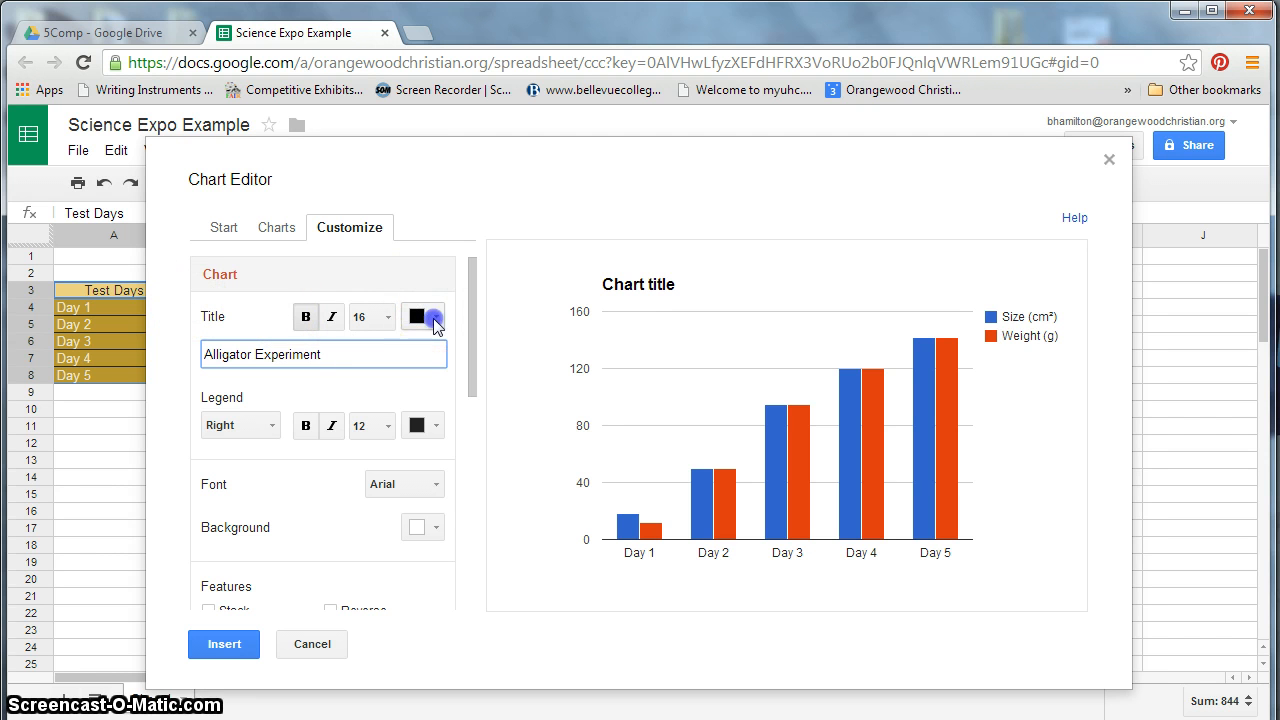
click(433, 318)
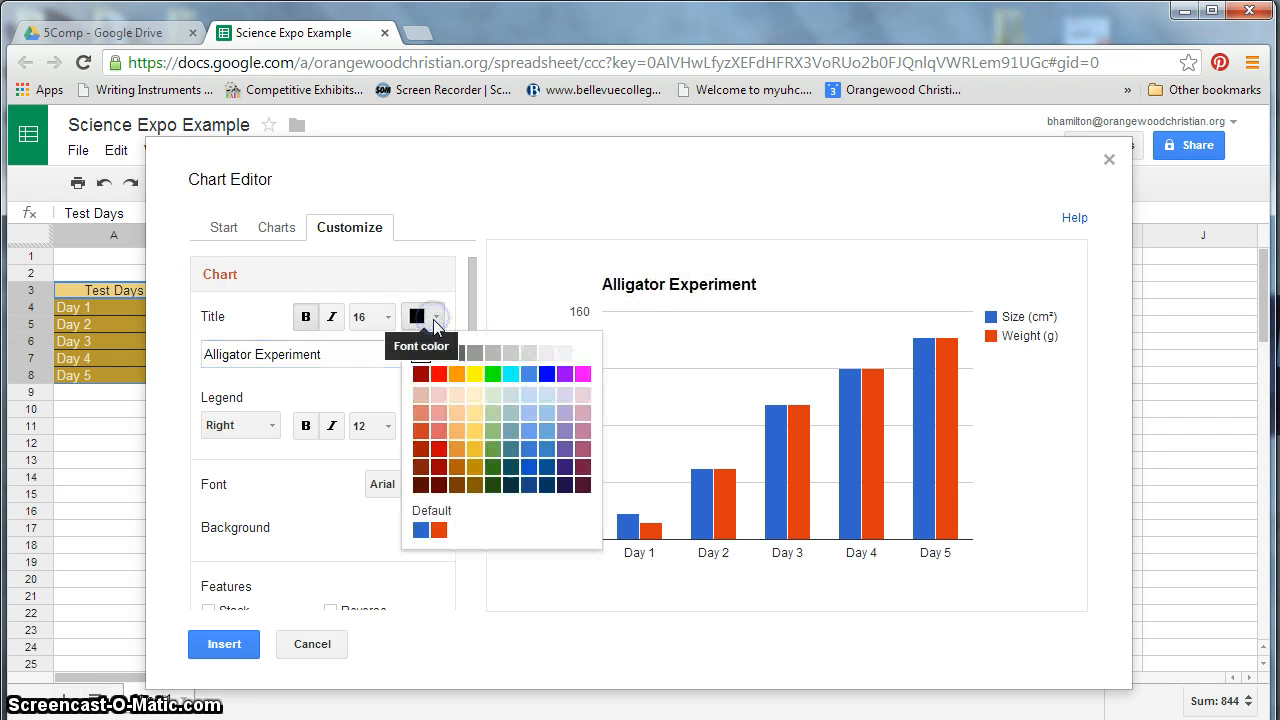
click(494, 482)
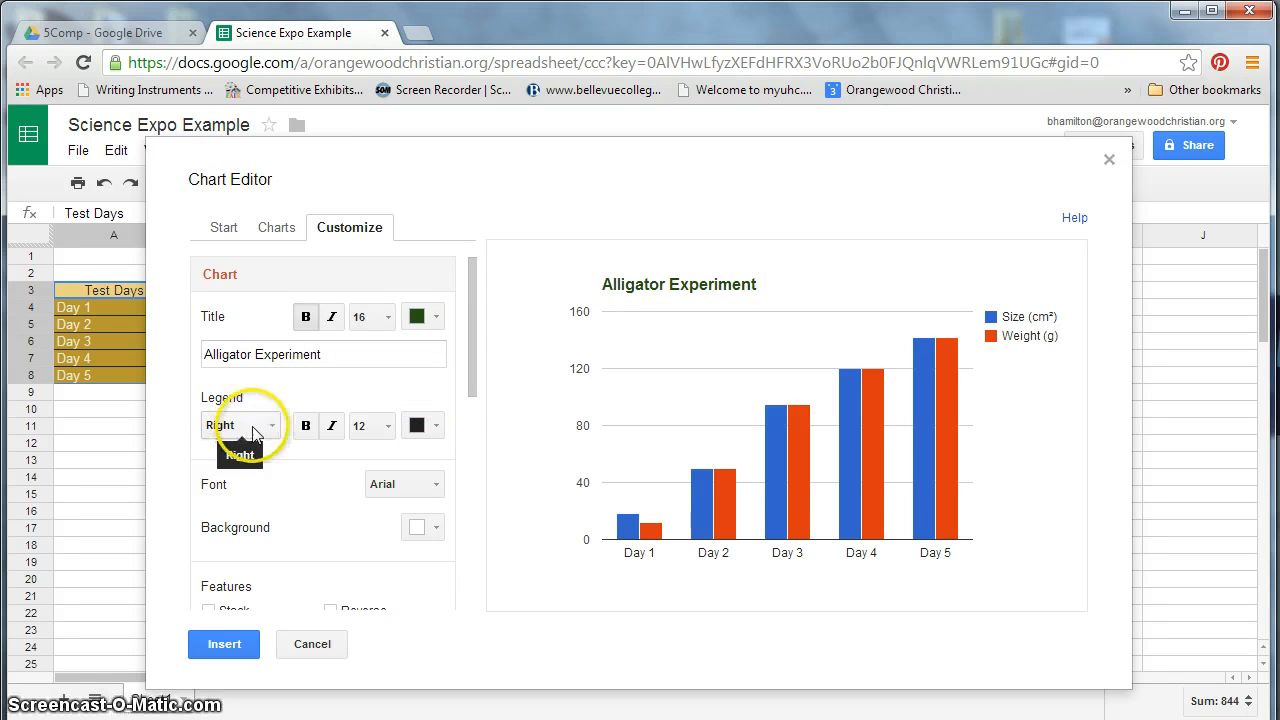
- Set the legend text colour to dark green
scroll(337, 477, down, 1)
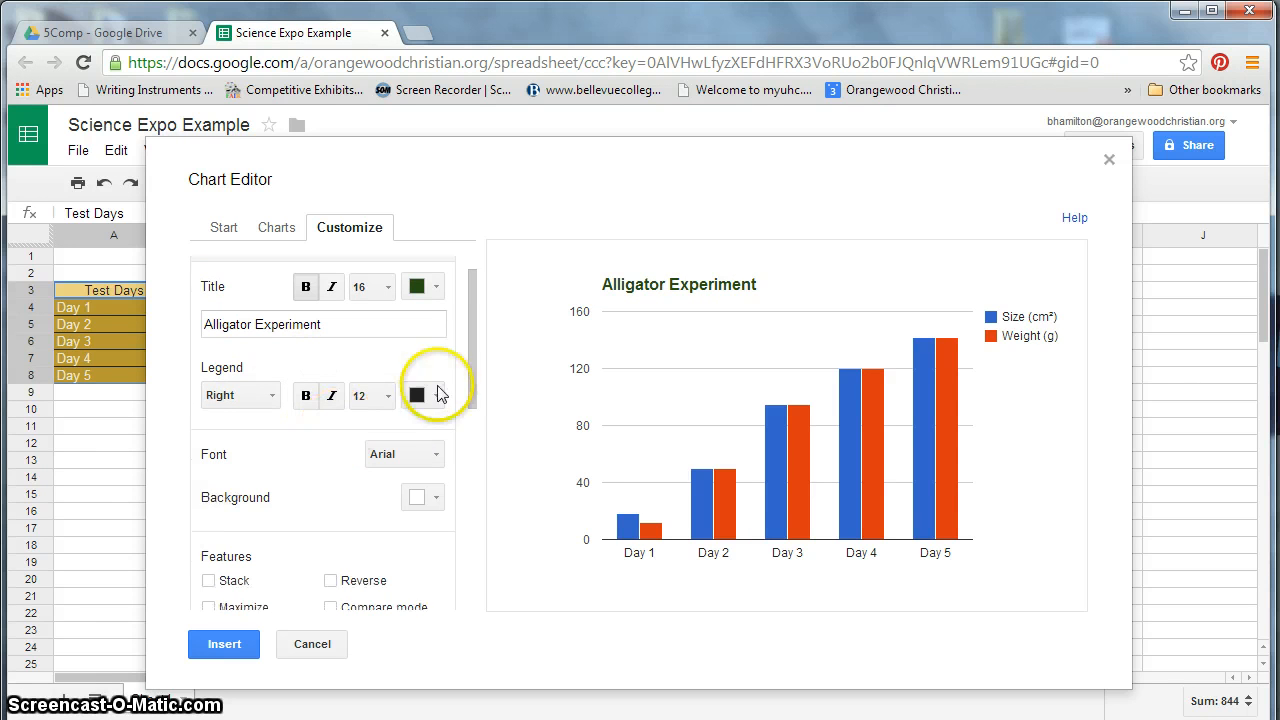
click(432, 397)
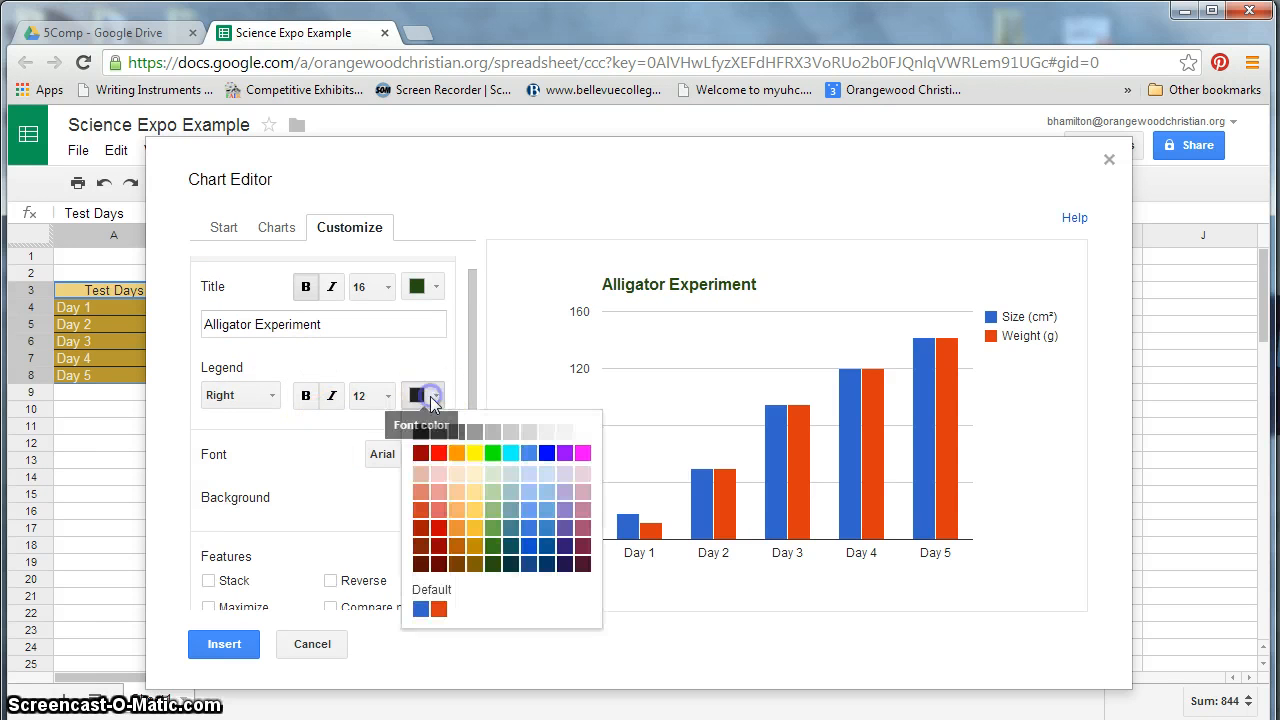
click(493, 564)
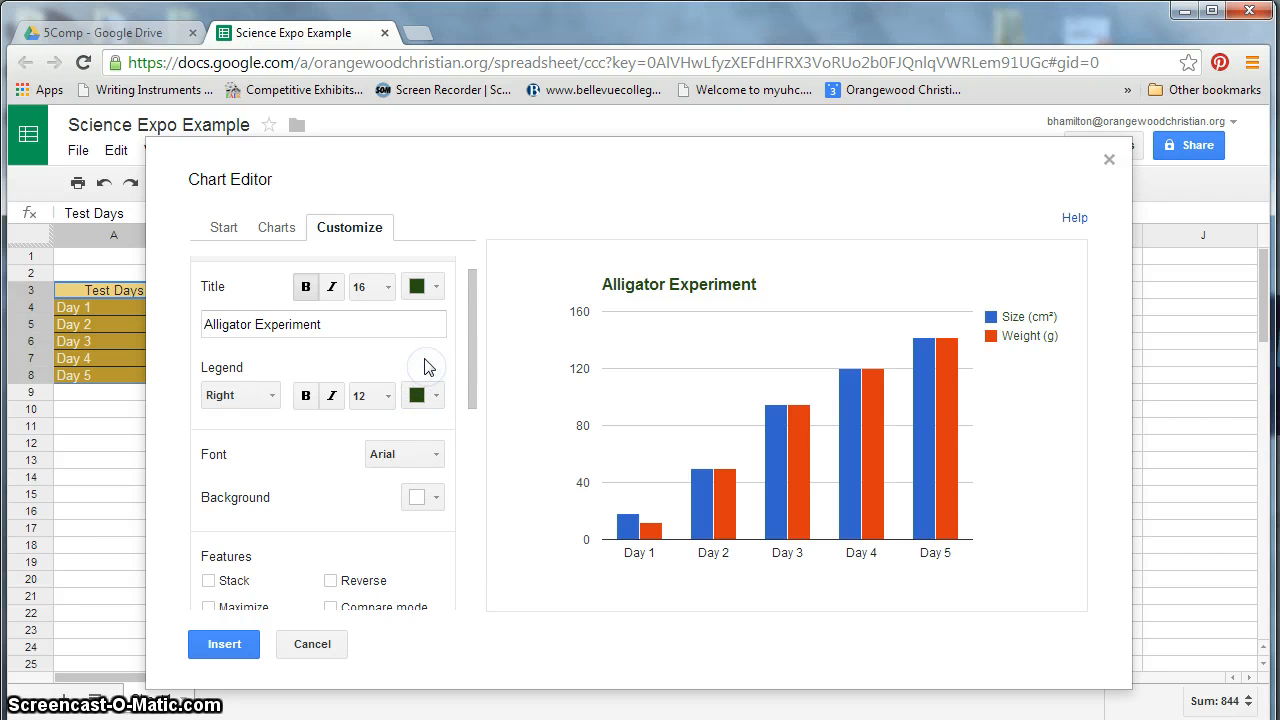
click(402, 458)
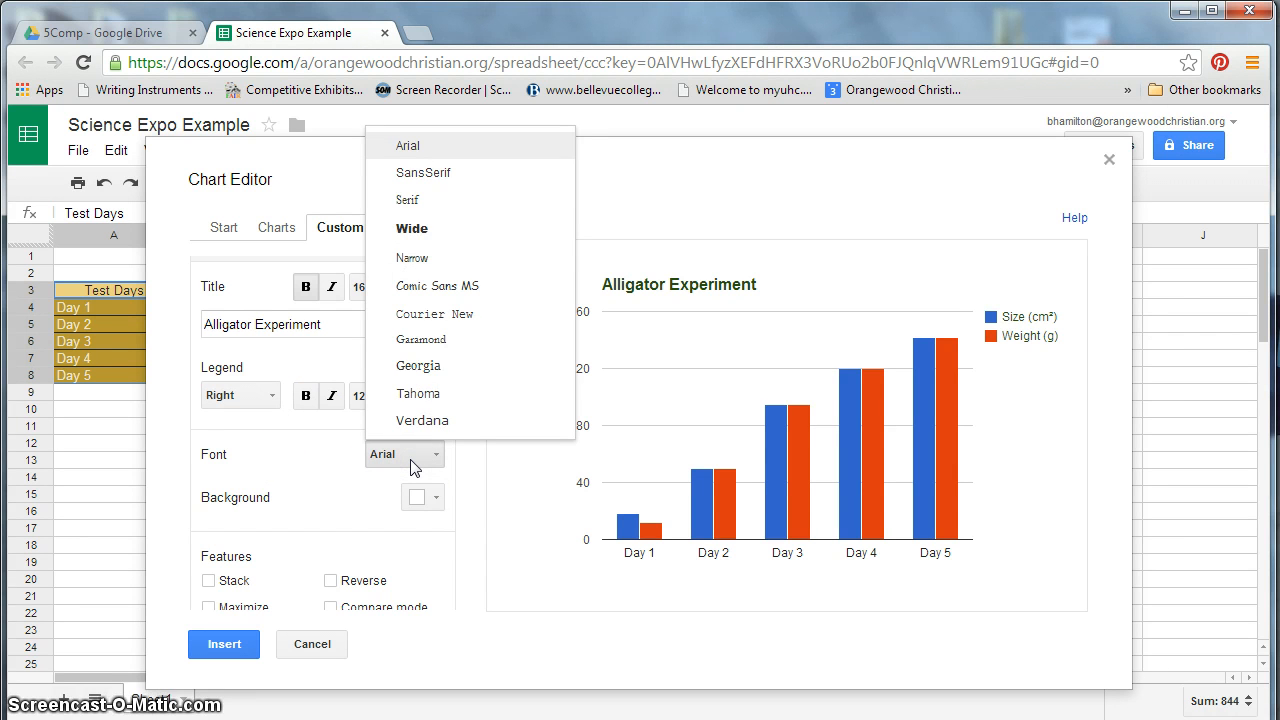
click(334, 497)
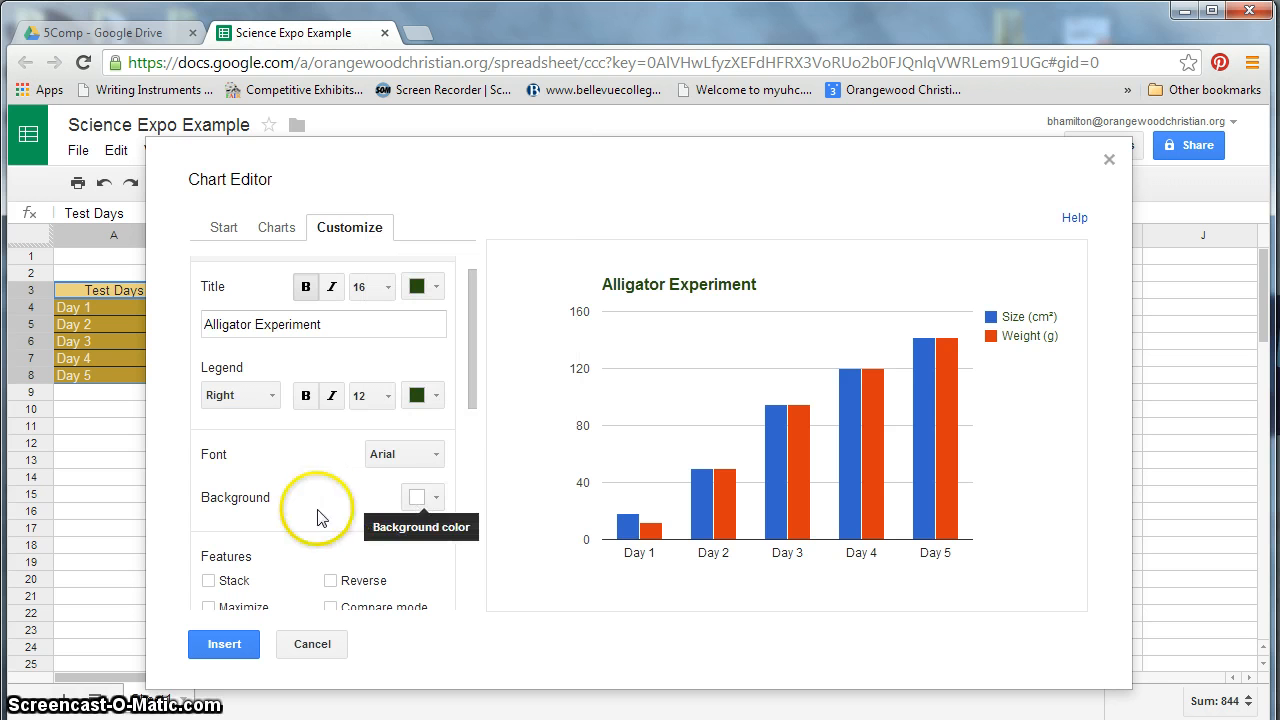
- Set the chart background colour to light green
click(434, 505)
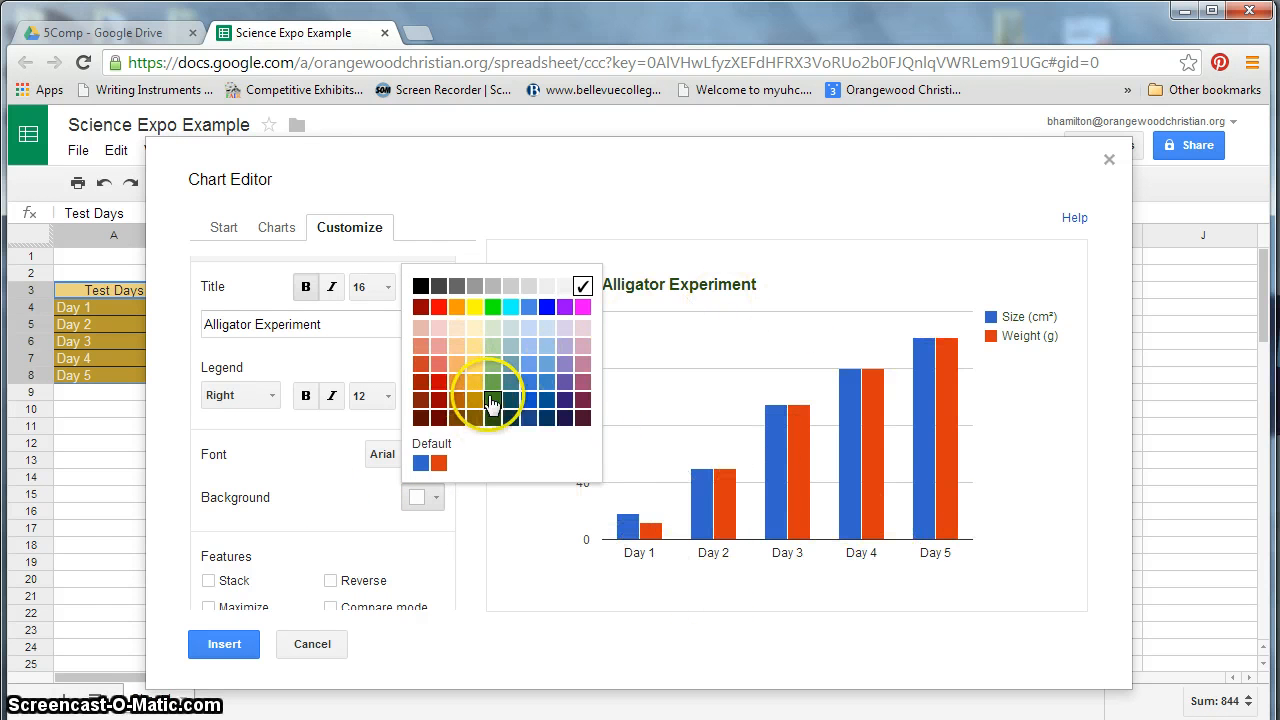
click(495, 348)
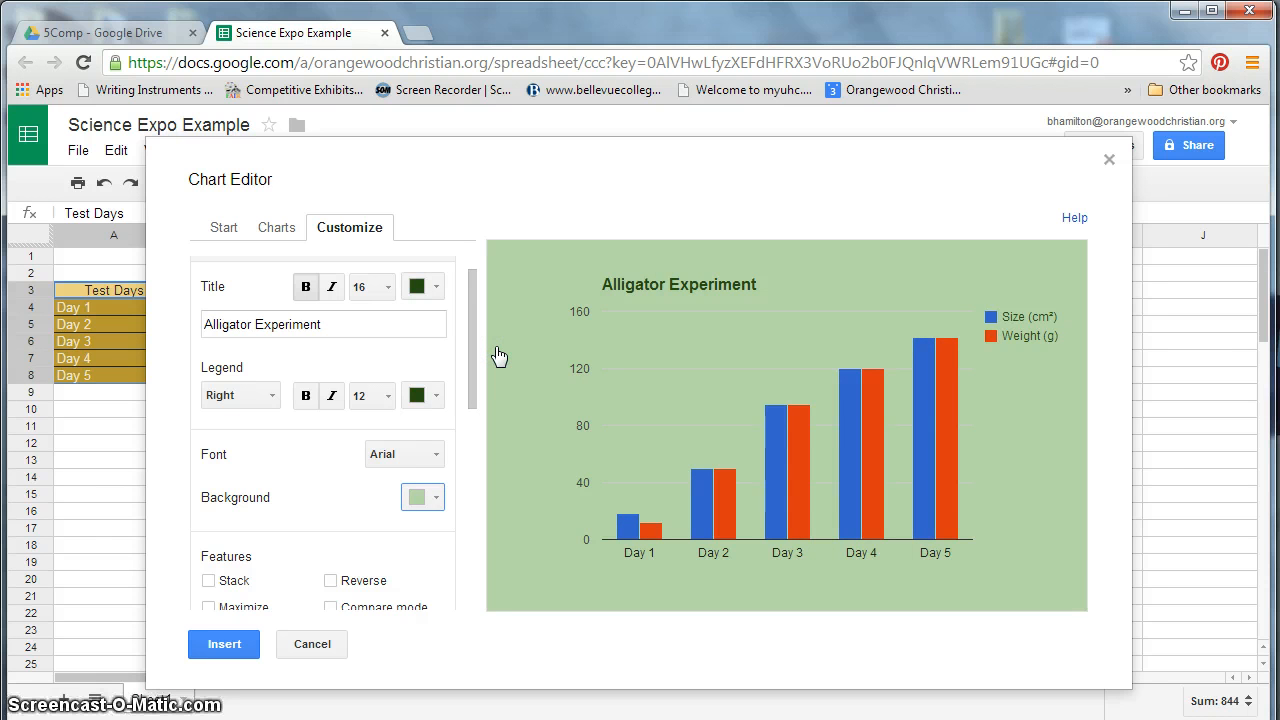
- Try the Stack, Maximize, Reverse and Compare mode features, then clear them all
scroll(340, 480, down, 1)
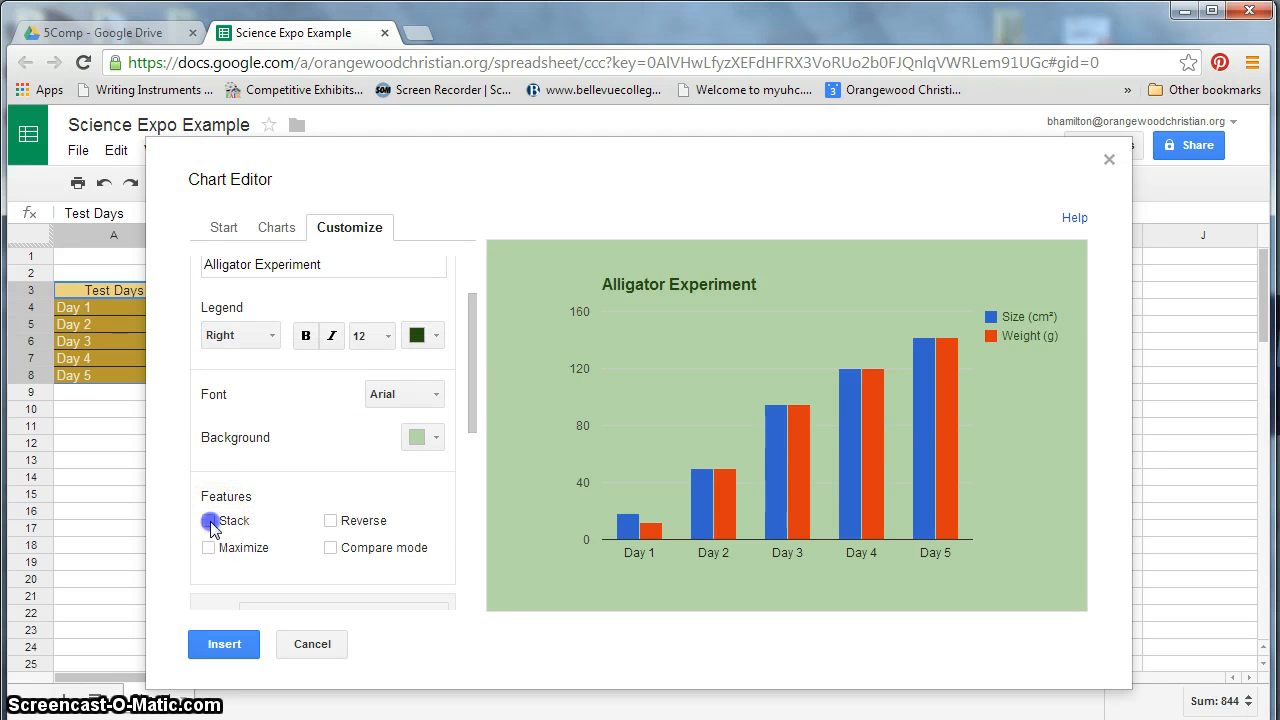
click(209, 521)
click(208, 548)
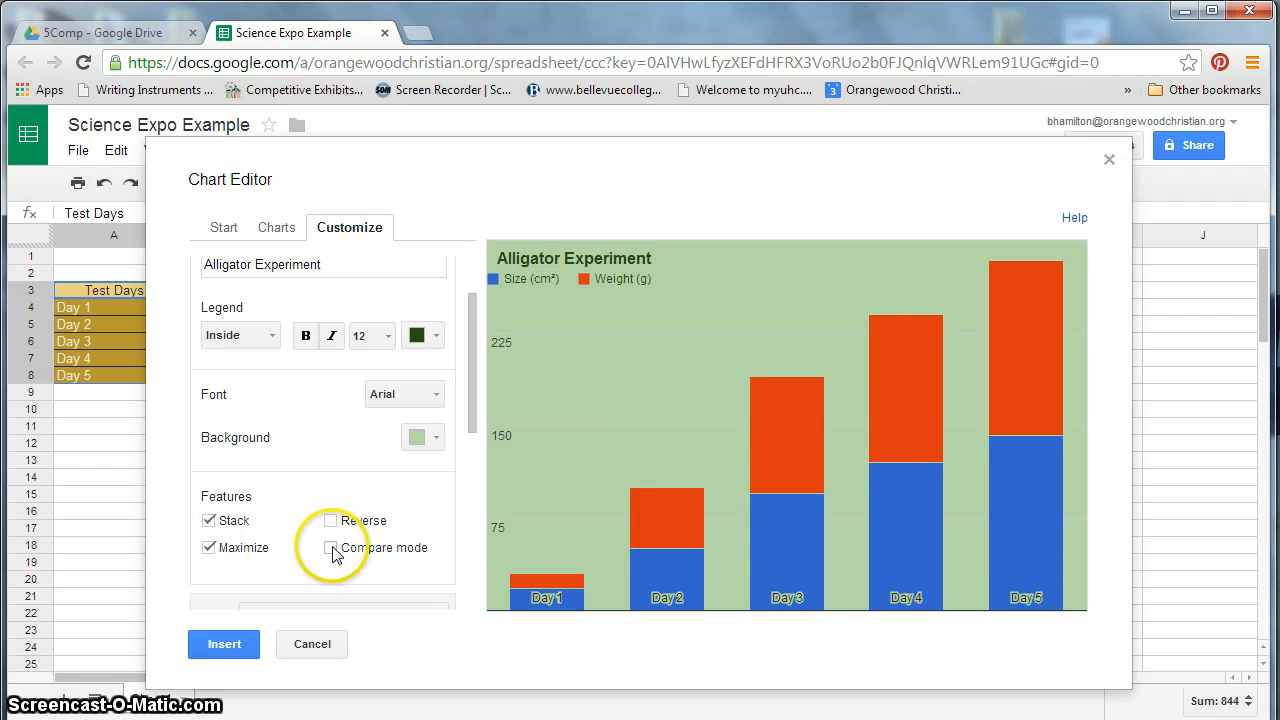
click(333, 521)
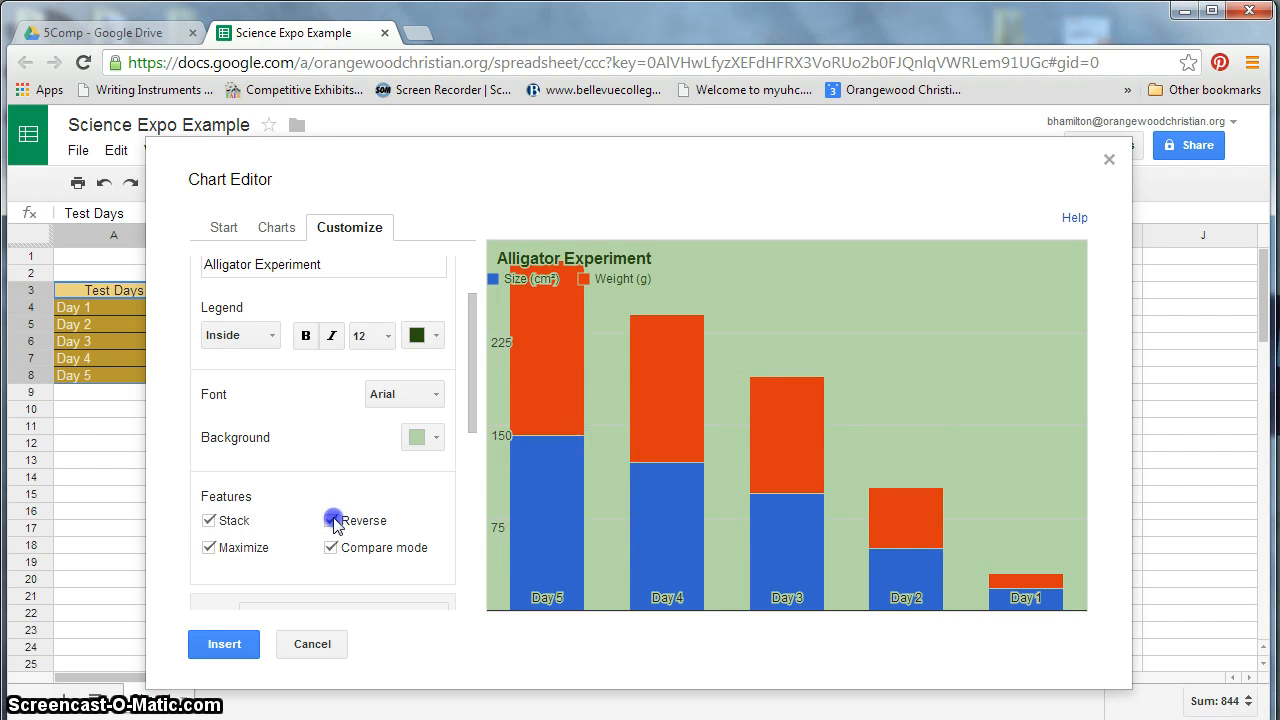
click(333, 521)
click(330, 548)
click(208, 548)
click(209, 521)
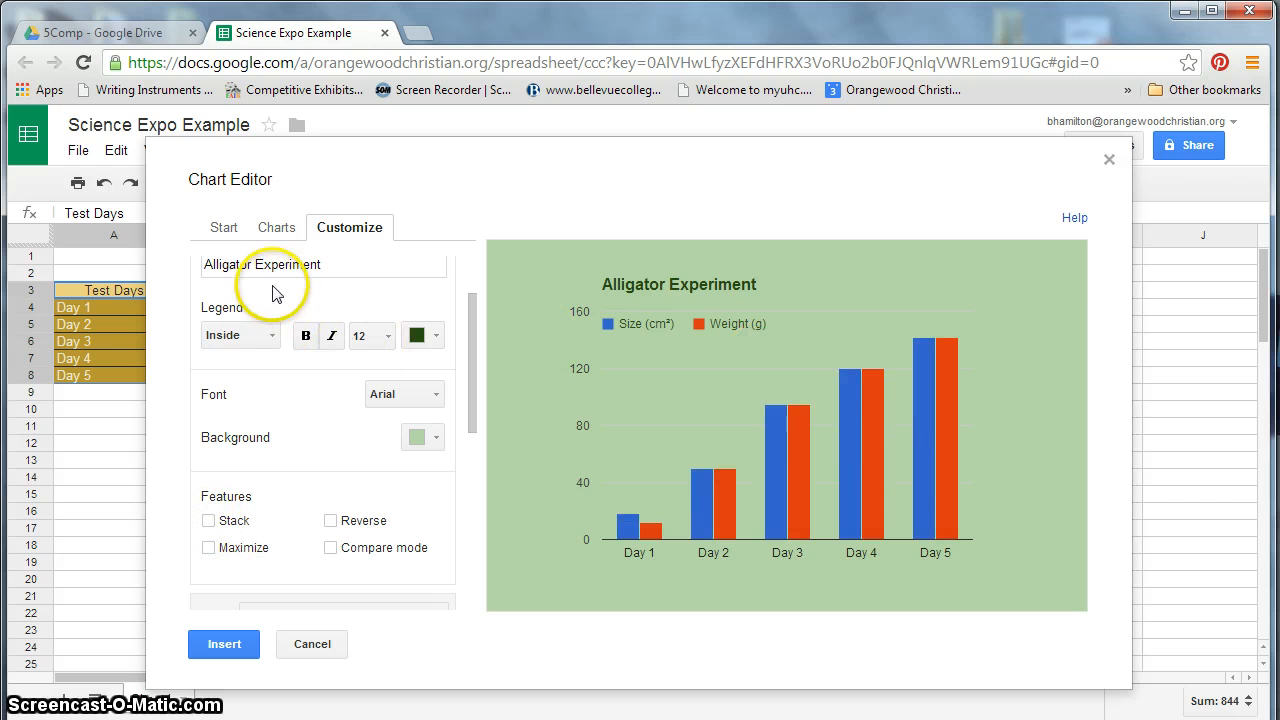
- Set the legend position to Right
click(255, 337)
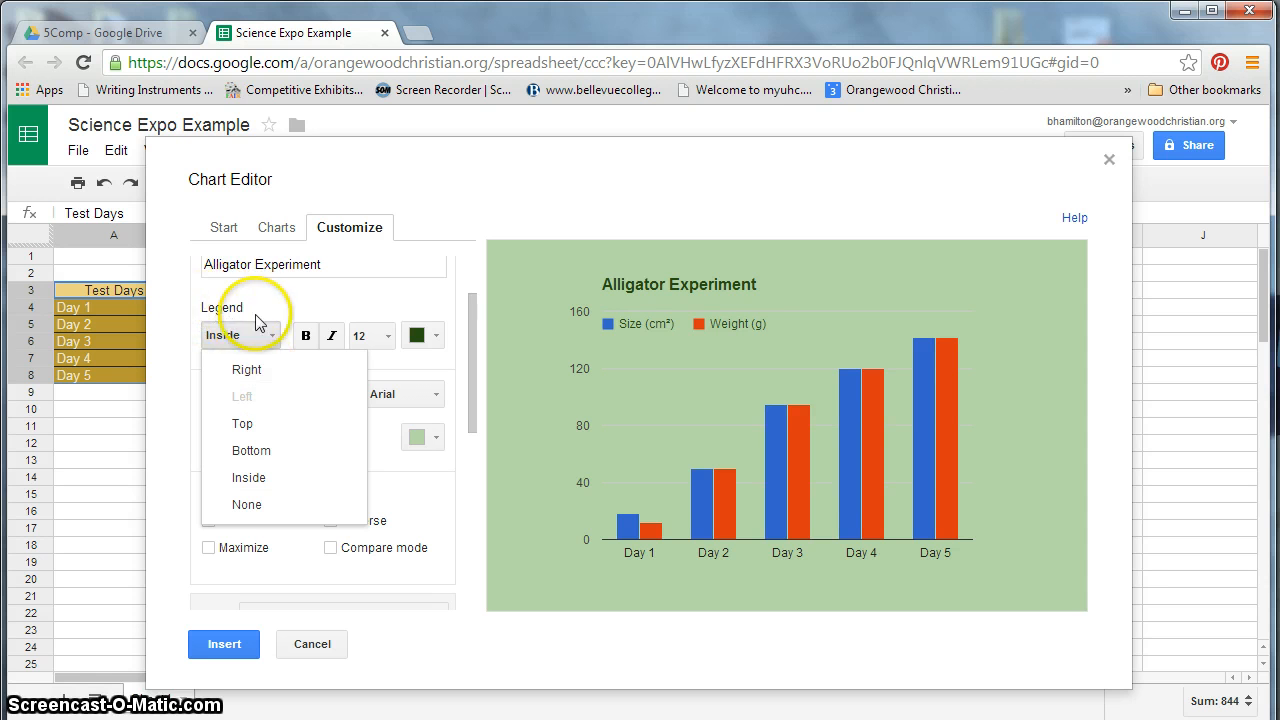
click(309, 377)
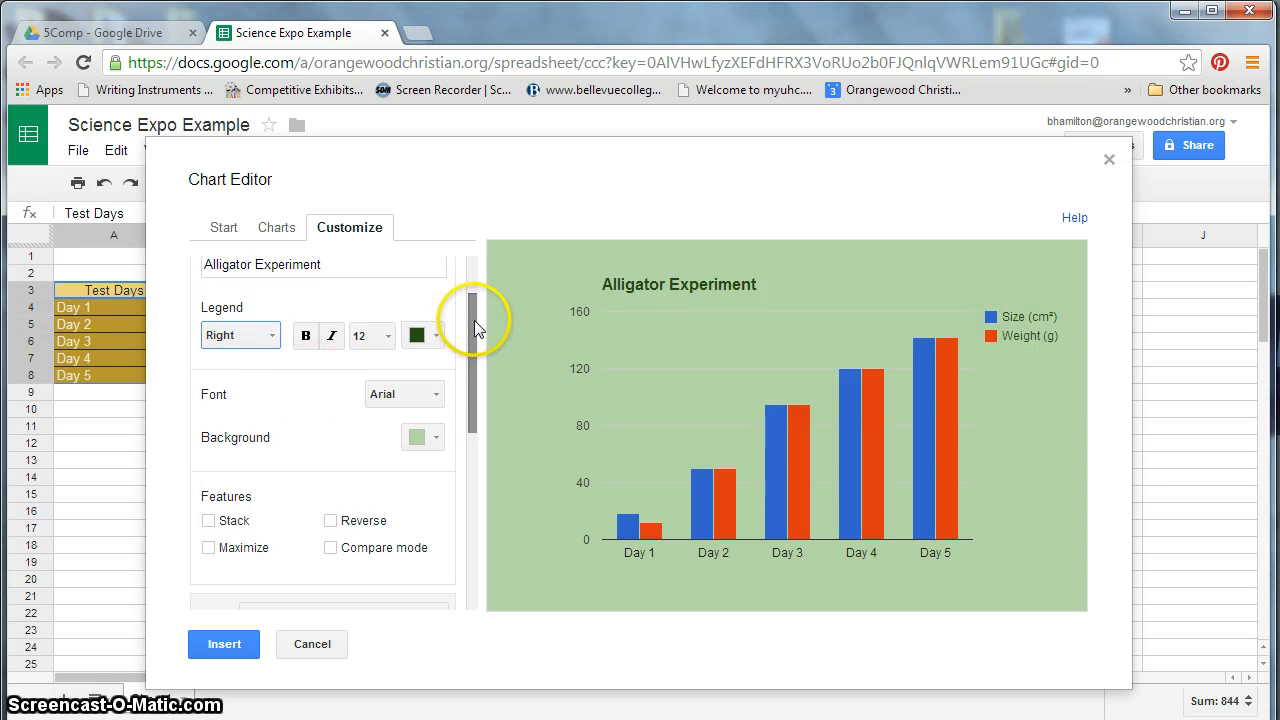
- Title the horizontal axis Test Days, in bold dark green text
drag(474, 320, 480, 420)
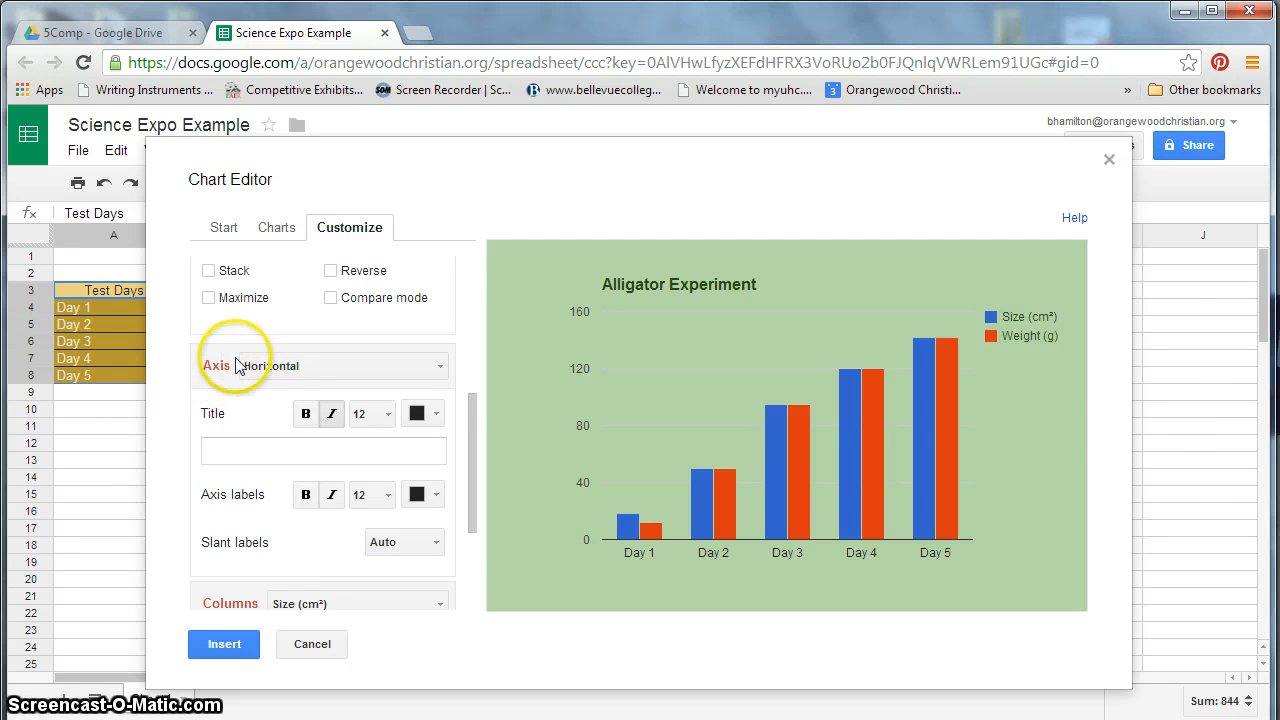
click(345, 376)
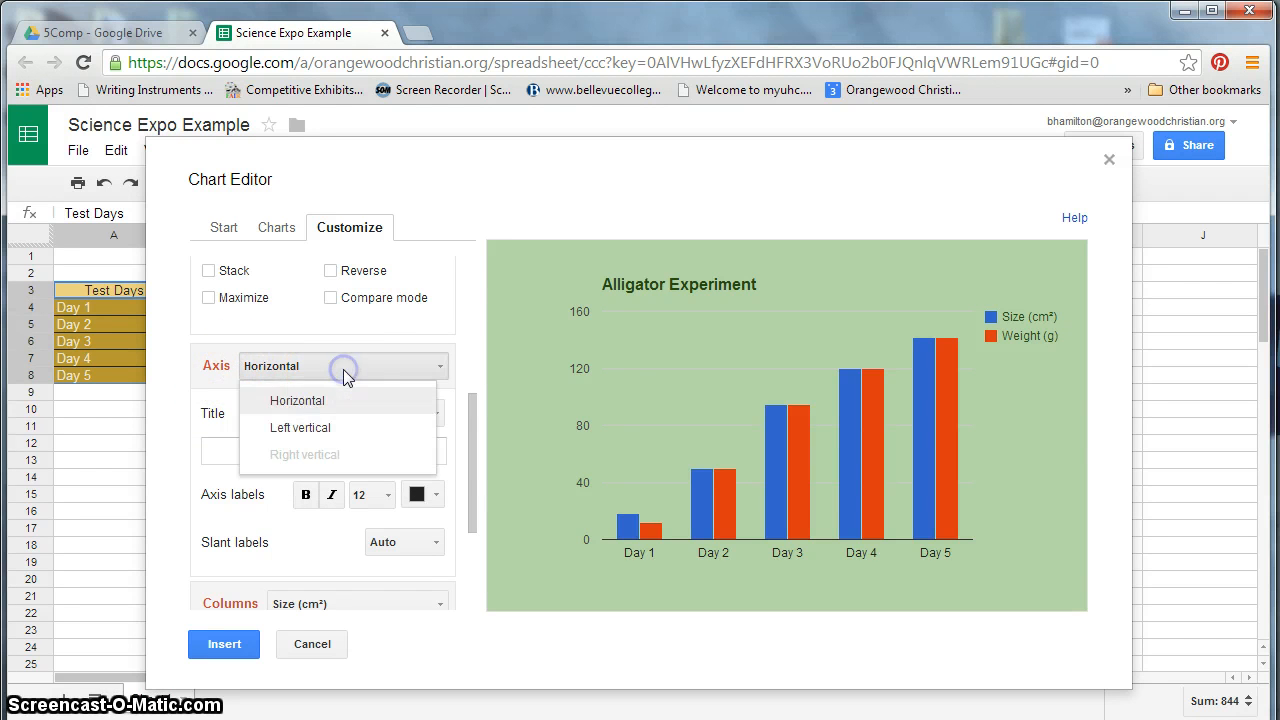
click(420, 402)
click(429, 415)
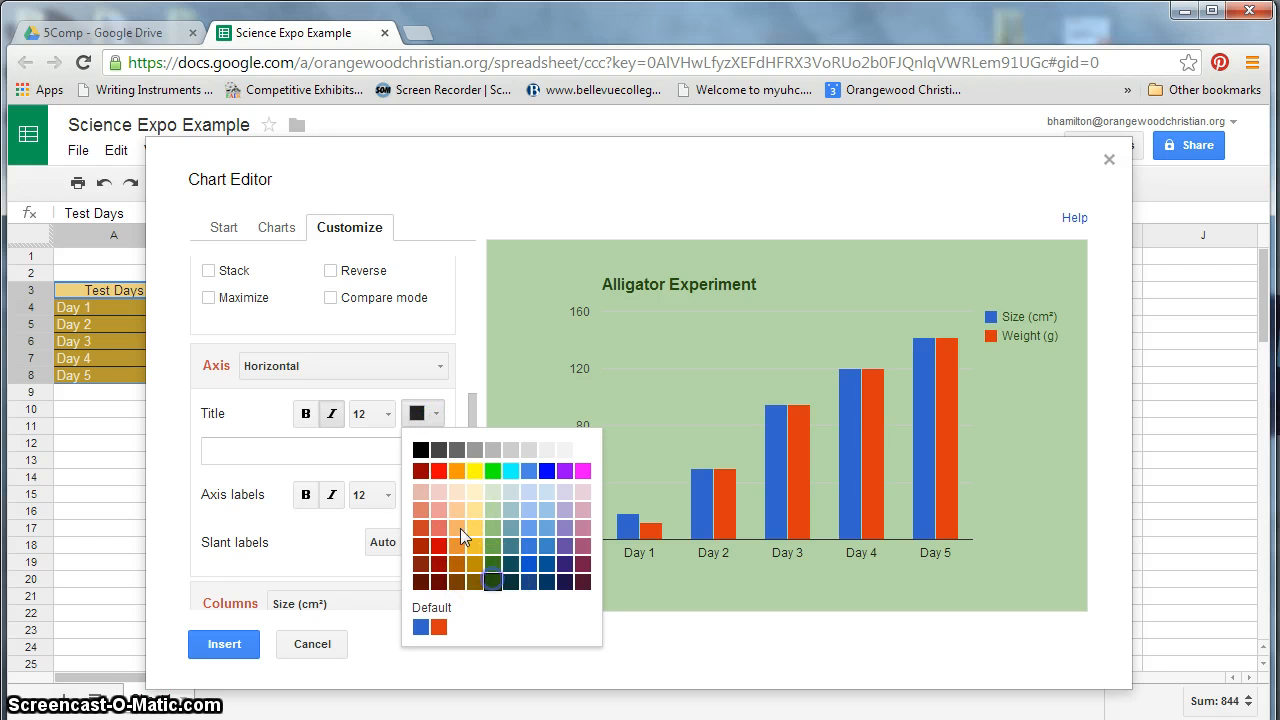
click(492, 580)
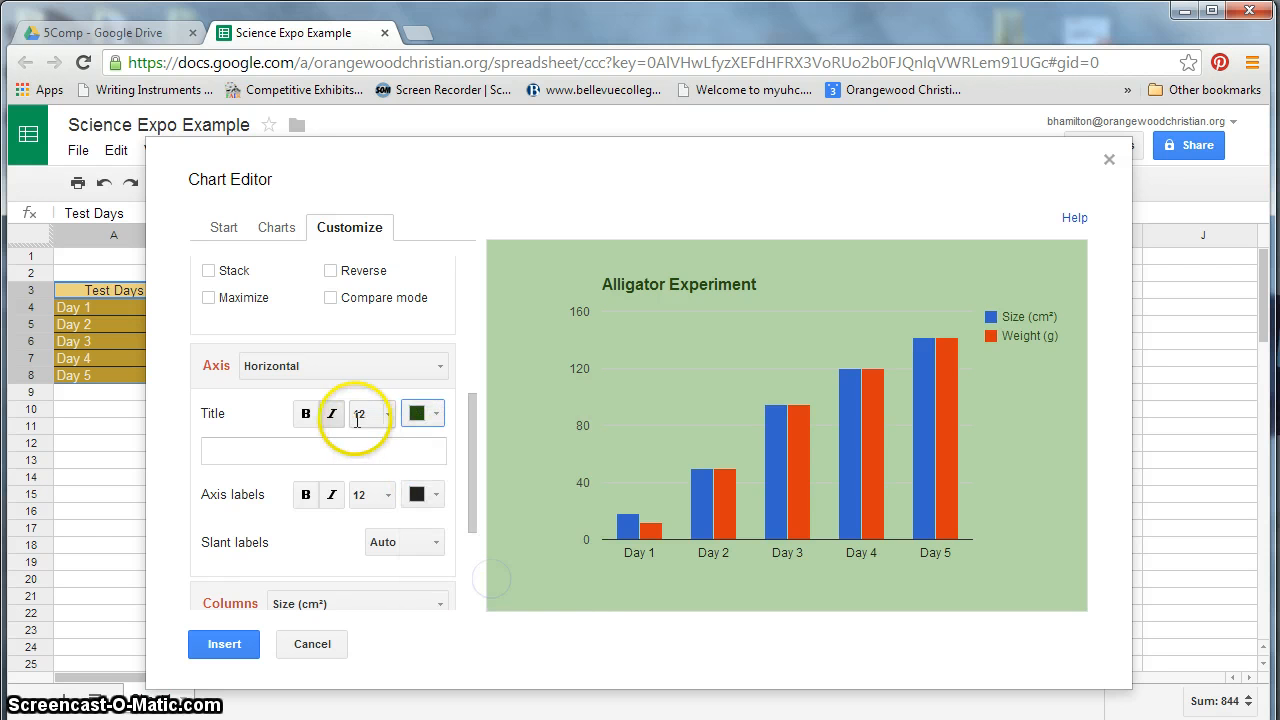
click(278, 450)
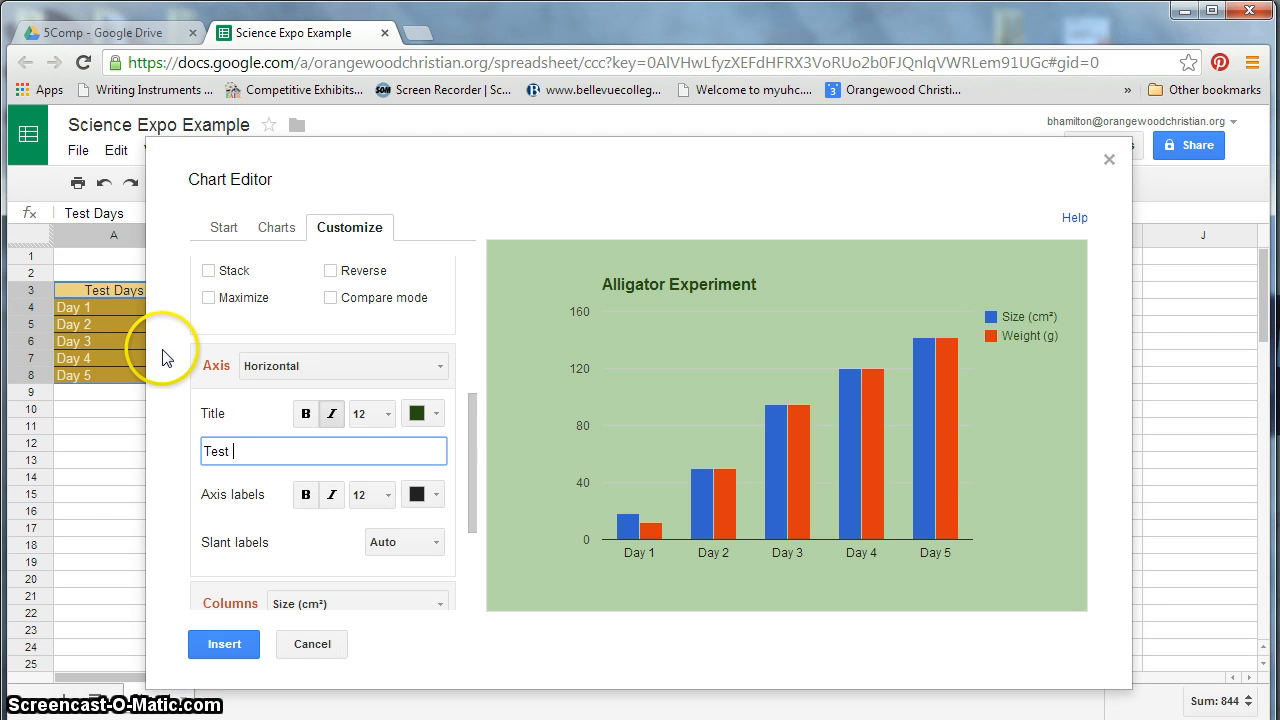
click(306, 414)
click(425, 415)
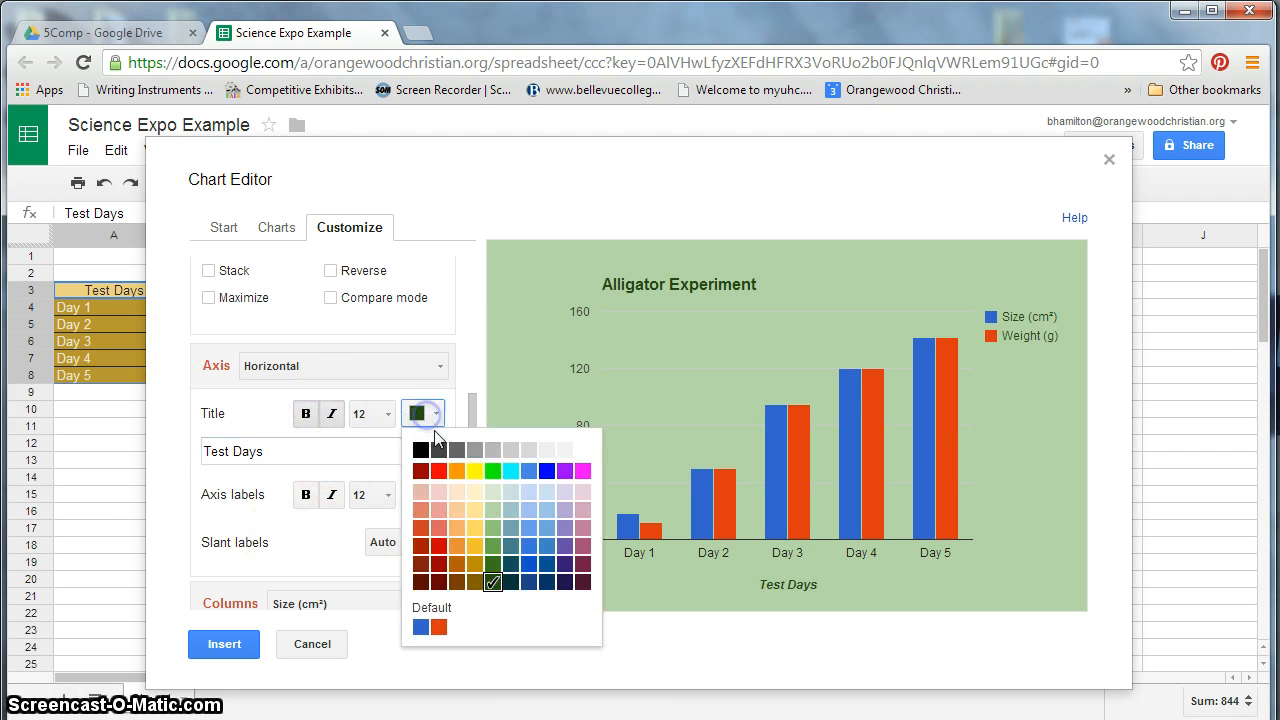
click(493, 566)
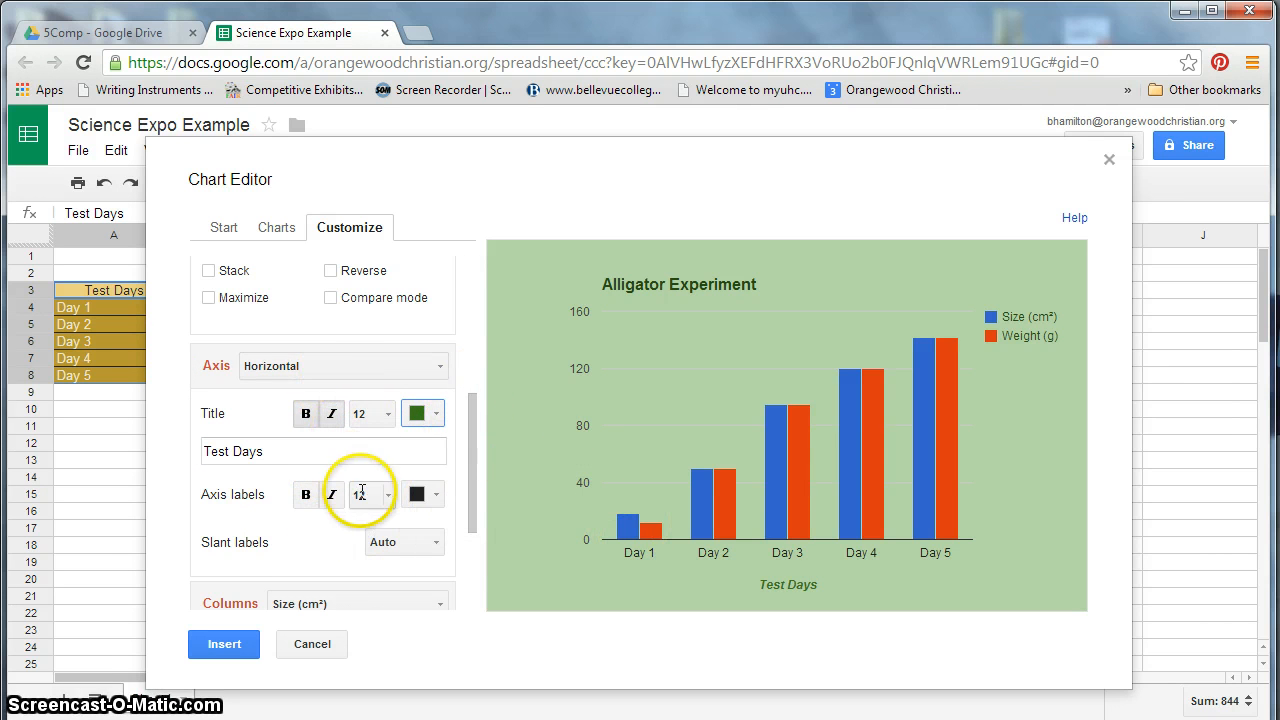
- Title the left vertical axis Size and Weight, in bold dark green text
click(323, 372)
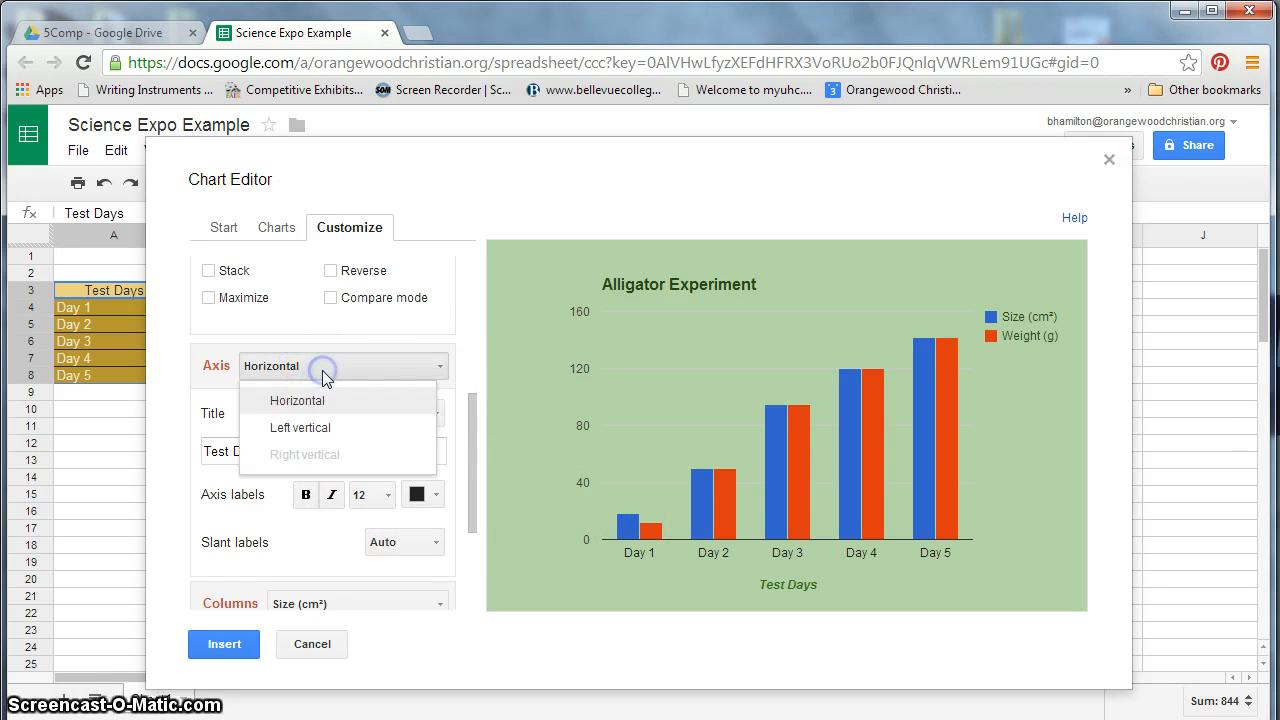
click(329, 428)
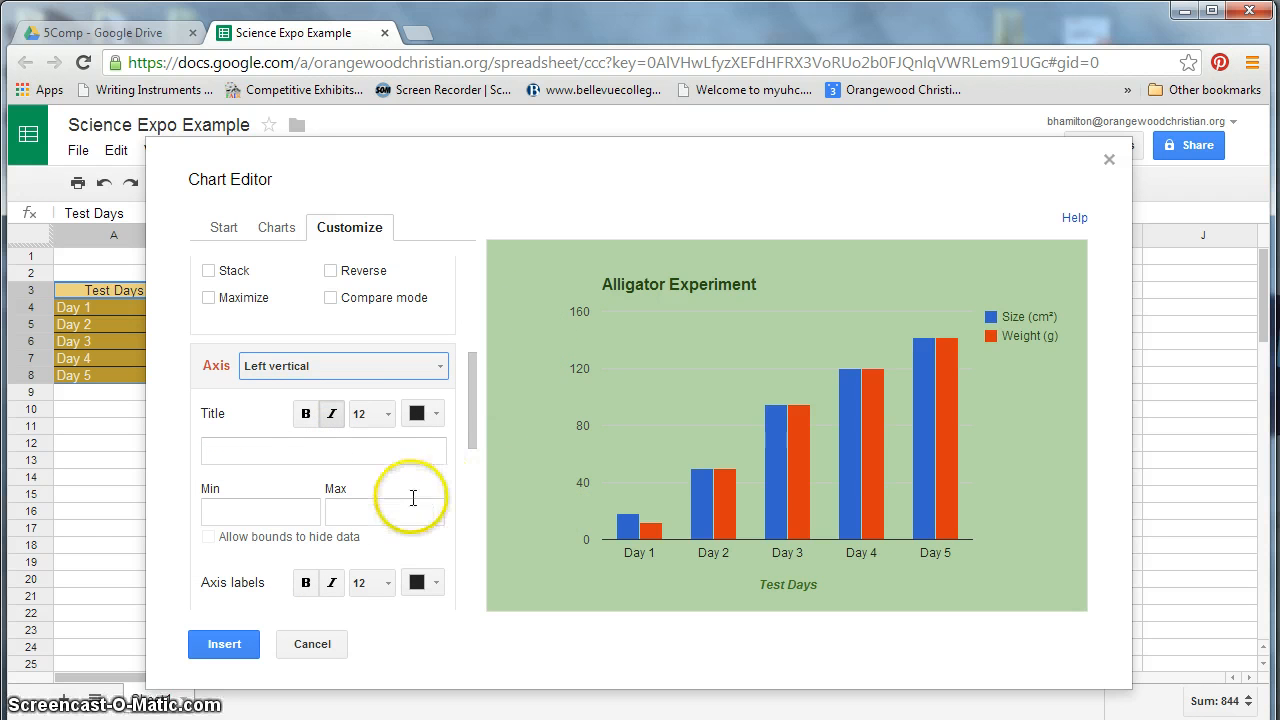
click(304, 450)
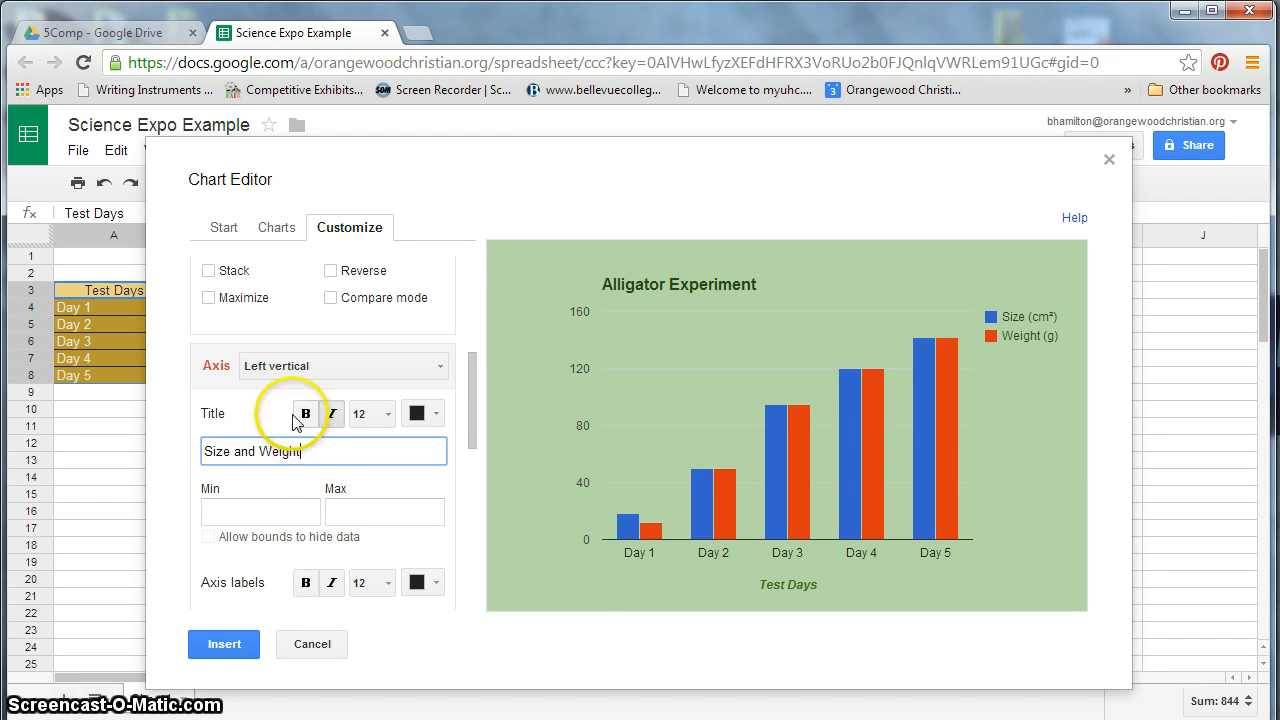
click(294, 413)
click(416, 414)
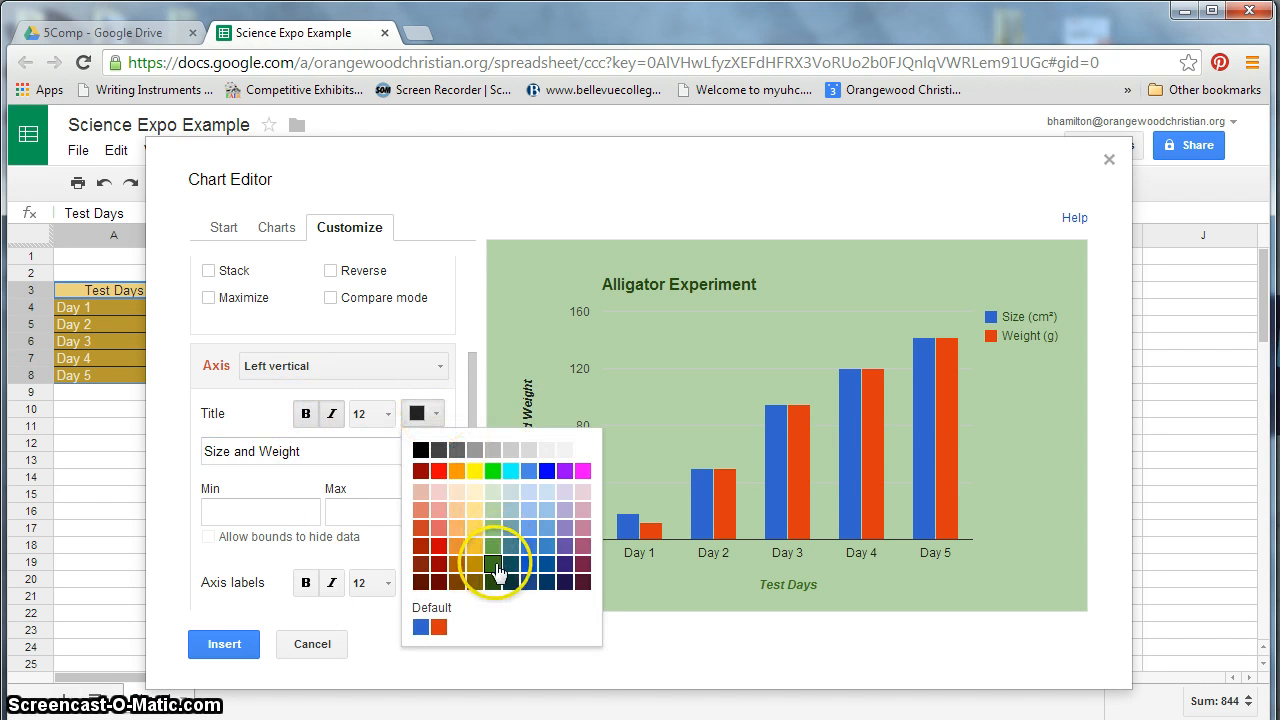
click(493, 566)
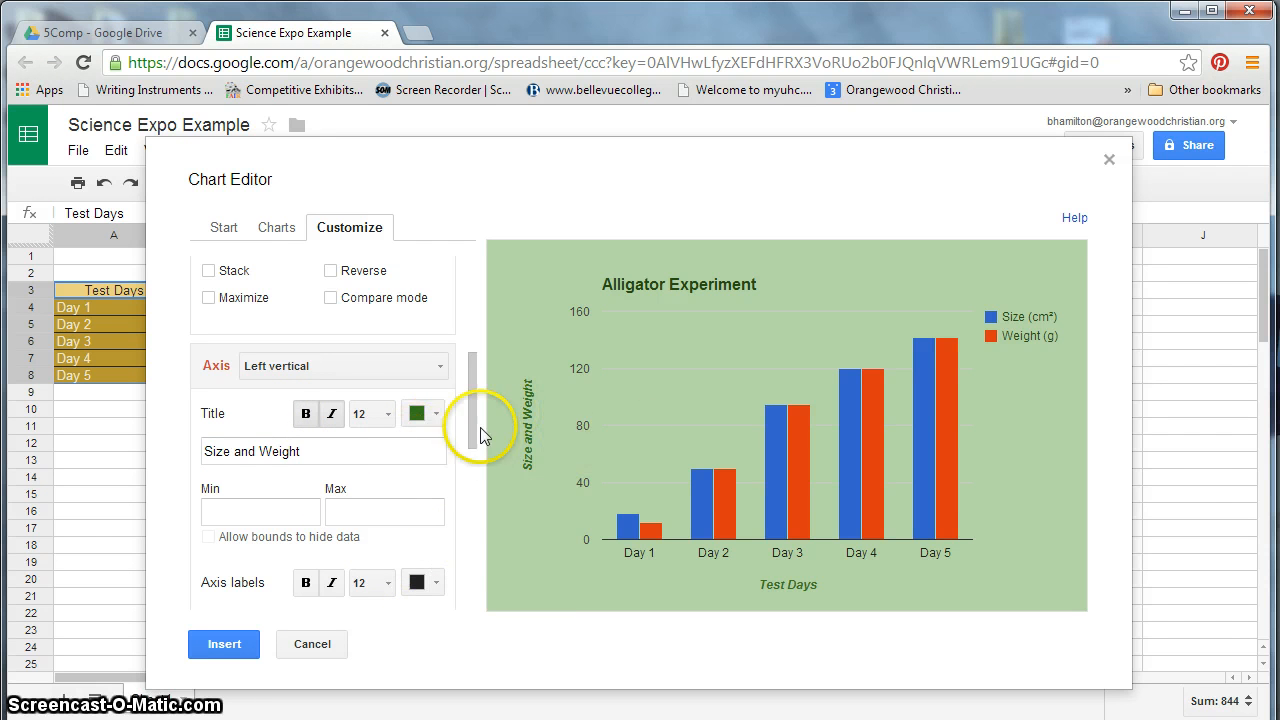
click(334, 414)
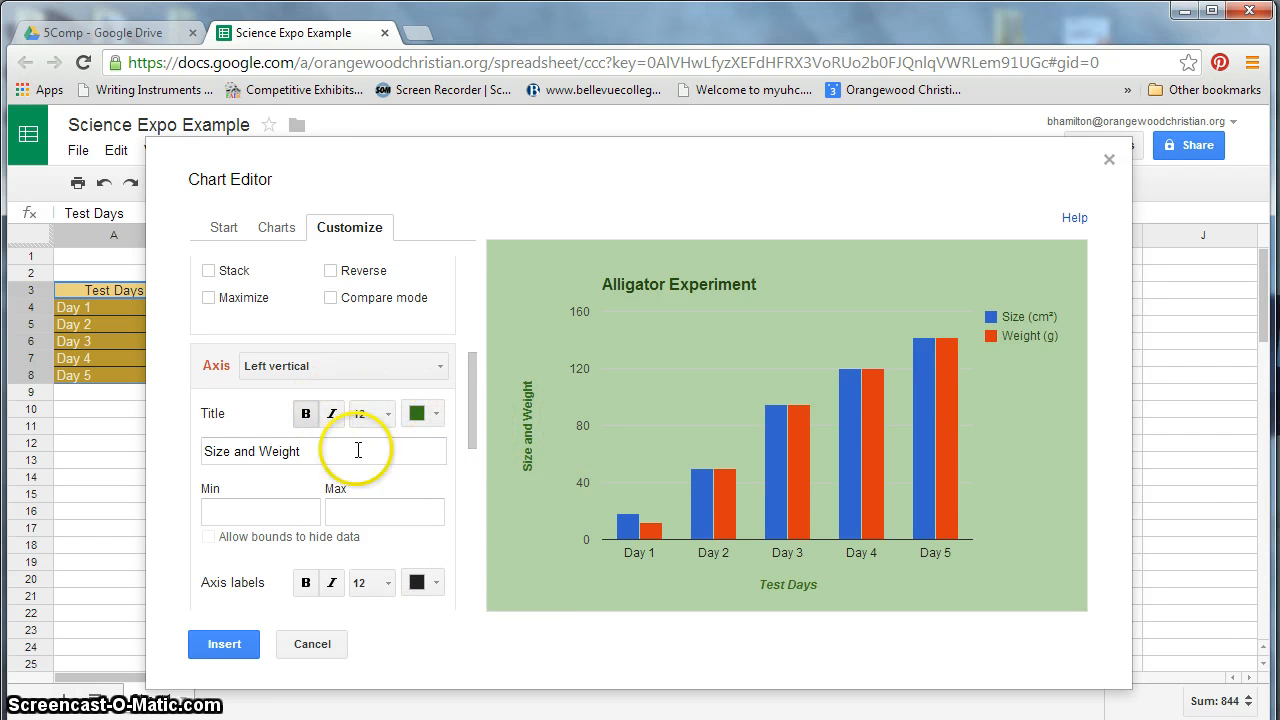
click(334, 414)
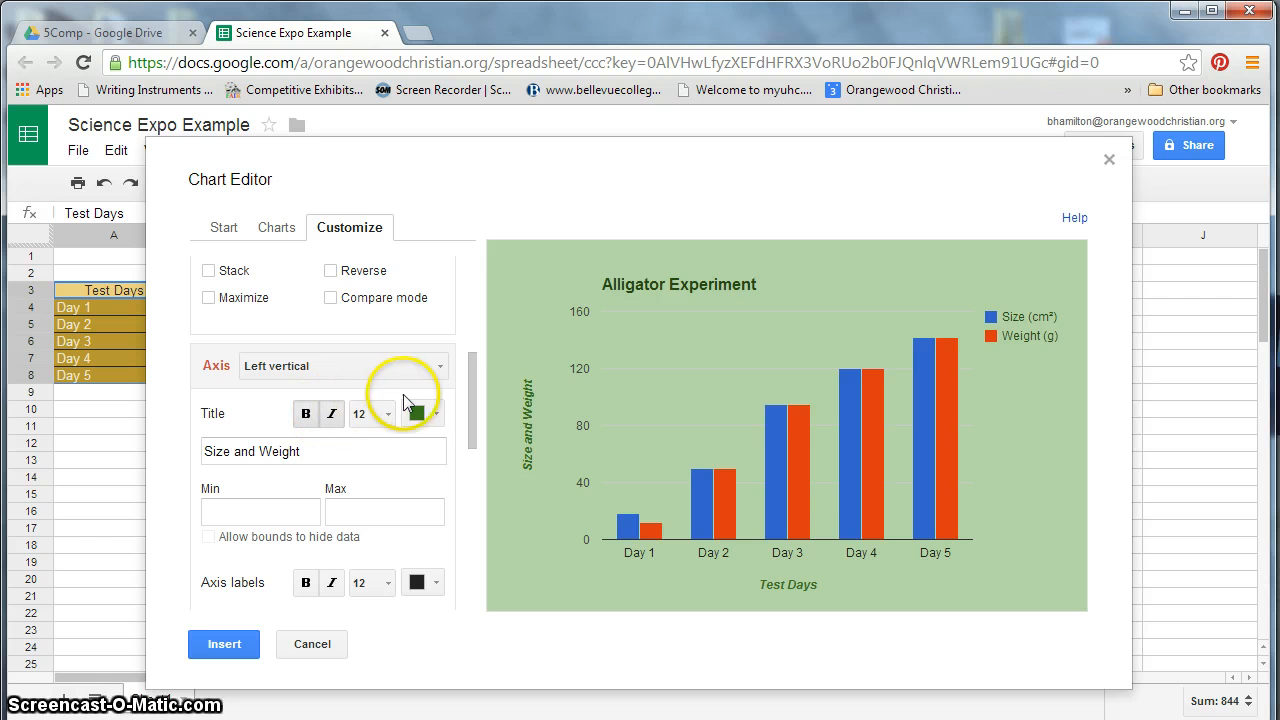
- Set the major gridline colour to green
drag(474, 412, 466, 470)
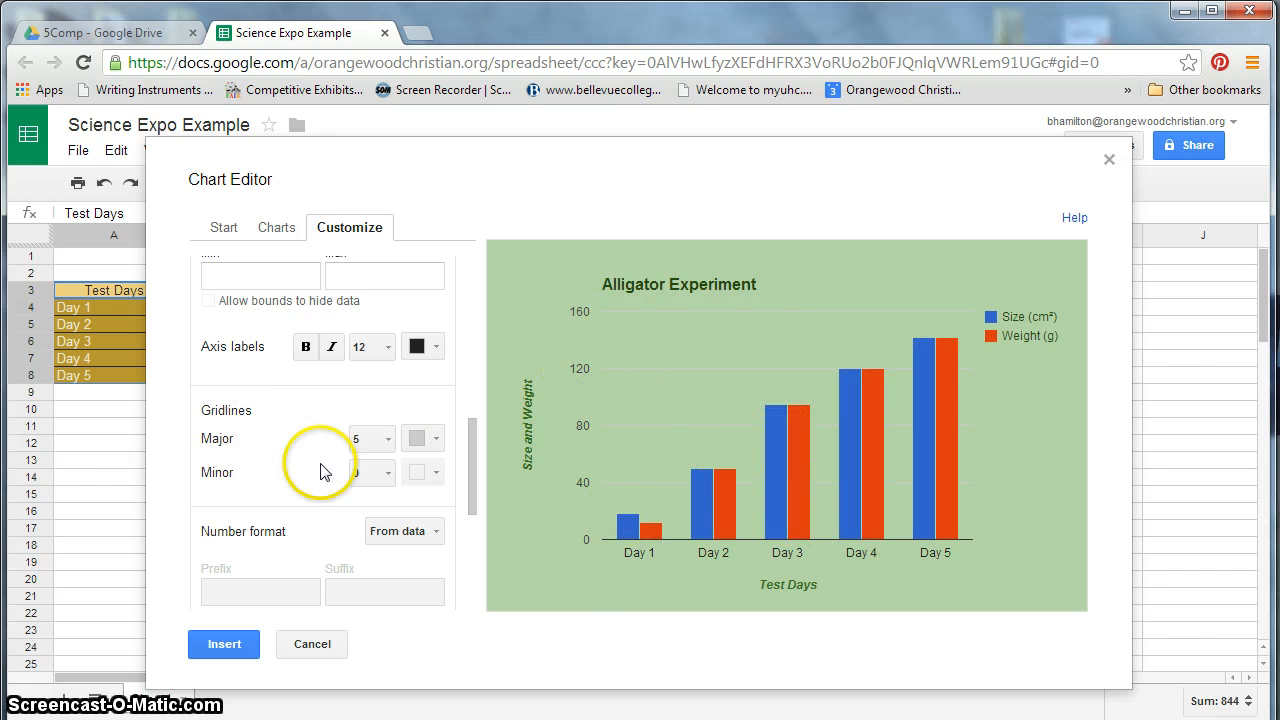
click(427, 440)
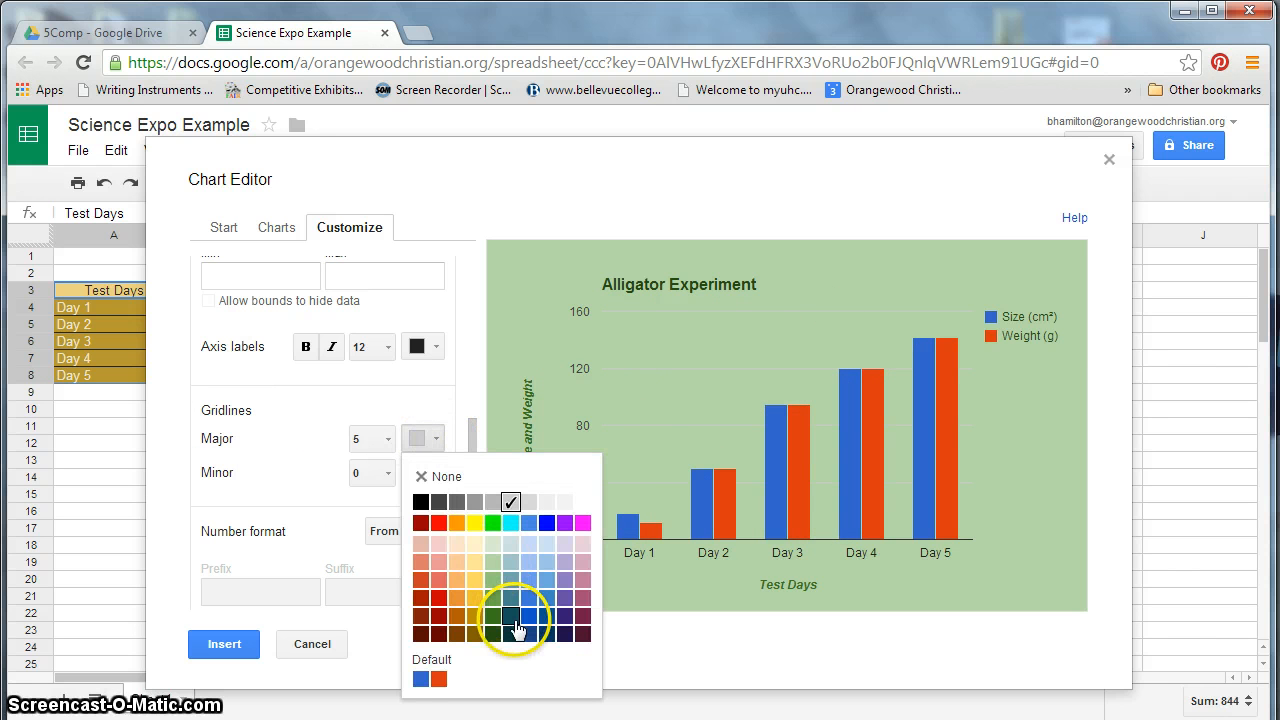
click(494, 598)
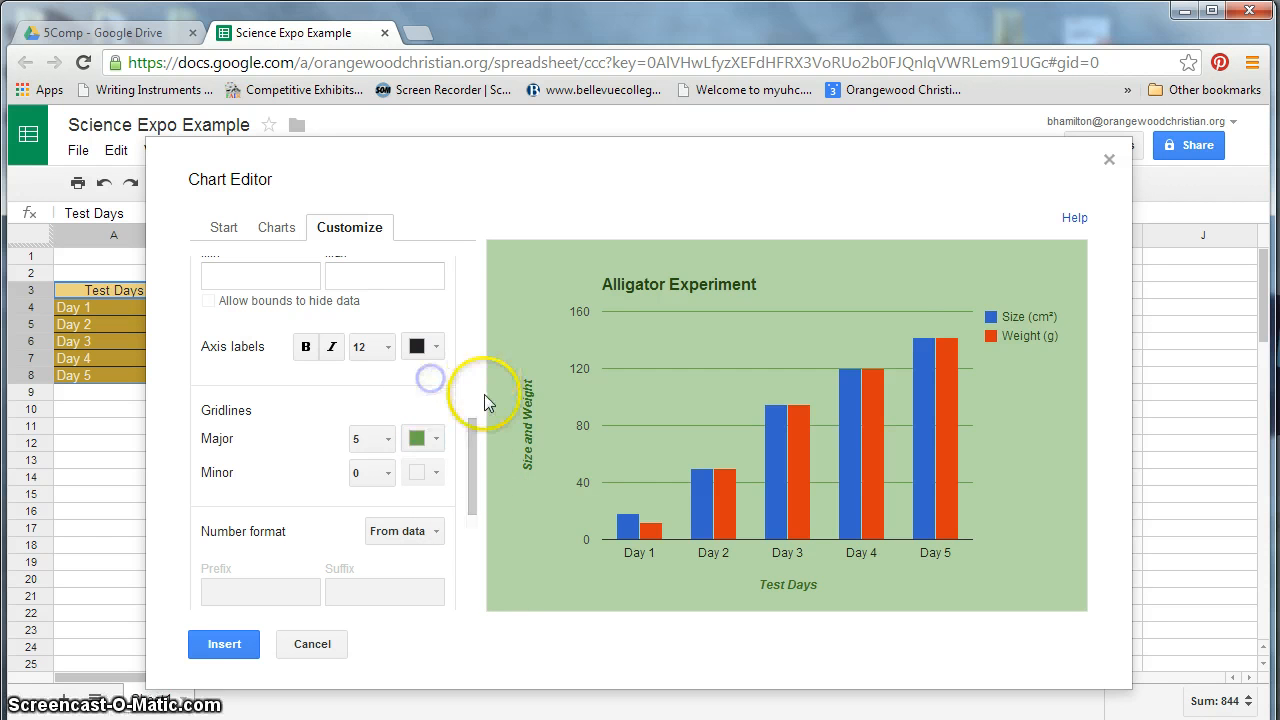
- Set the Size (cm²) column colour to dark green
drag(473, 435, 470, 532)
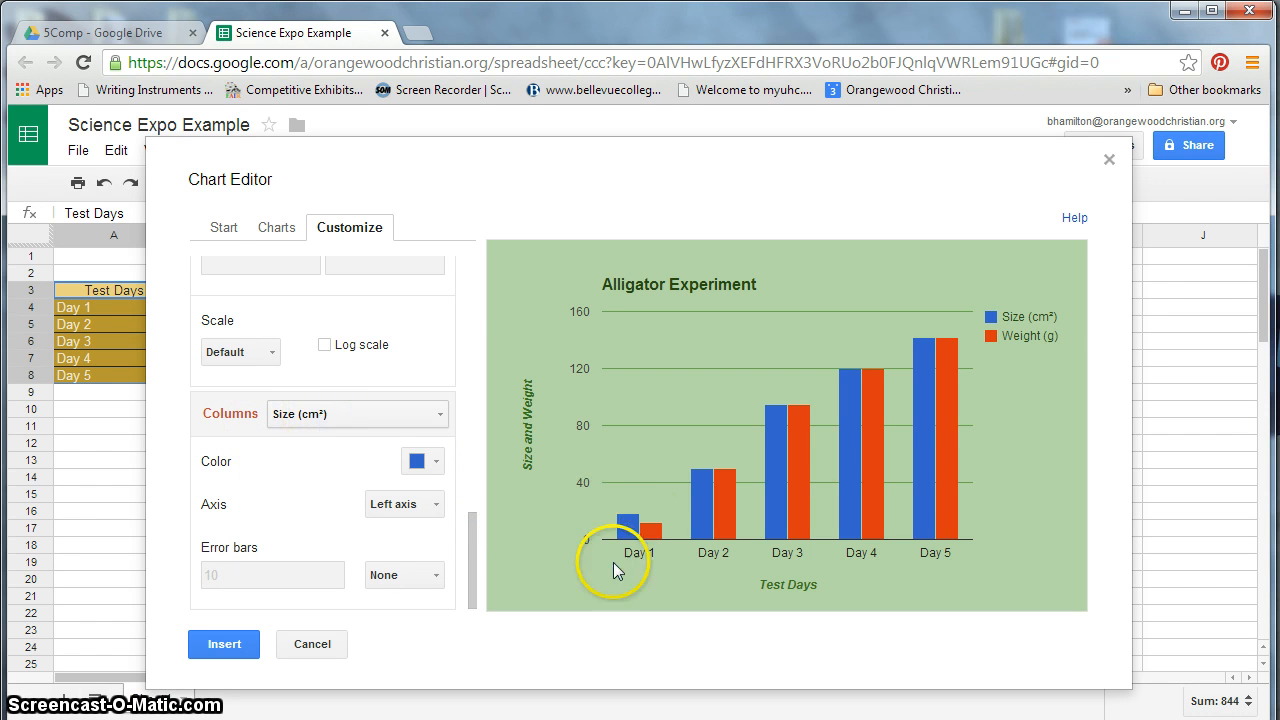
mouse_move(636, 527)
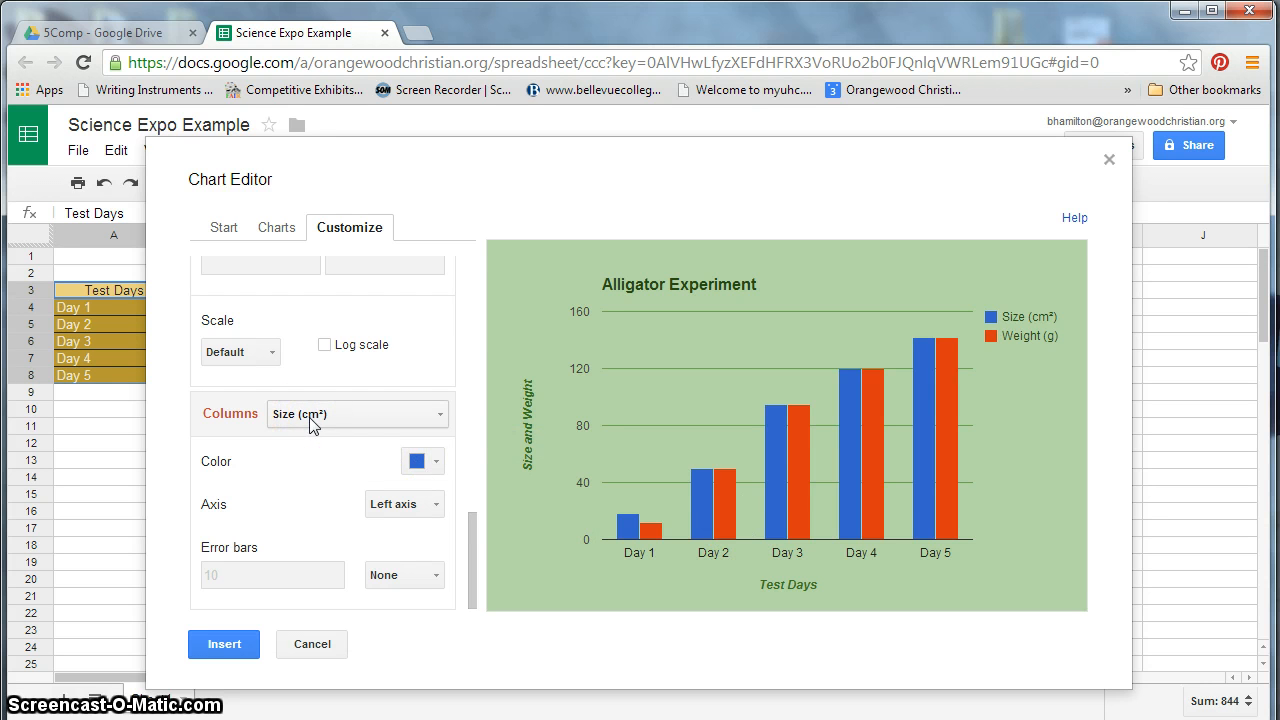
click(423, 463)
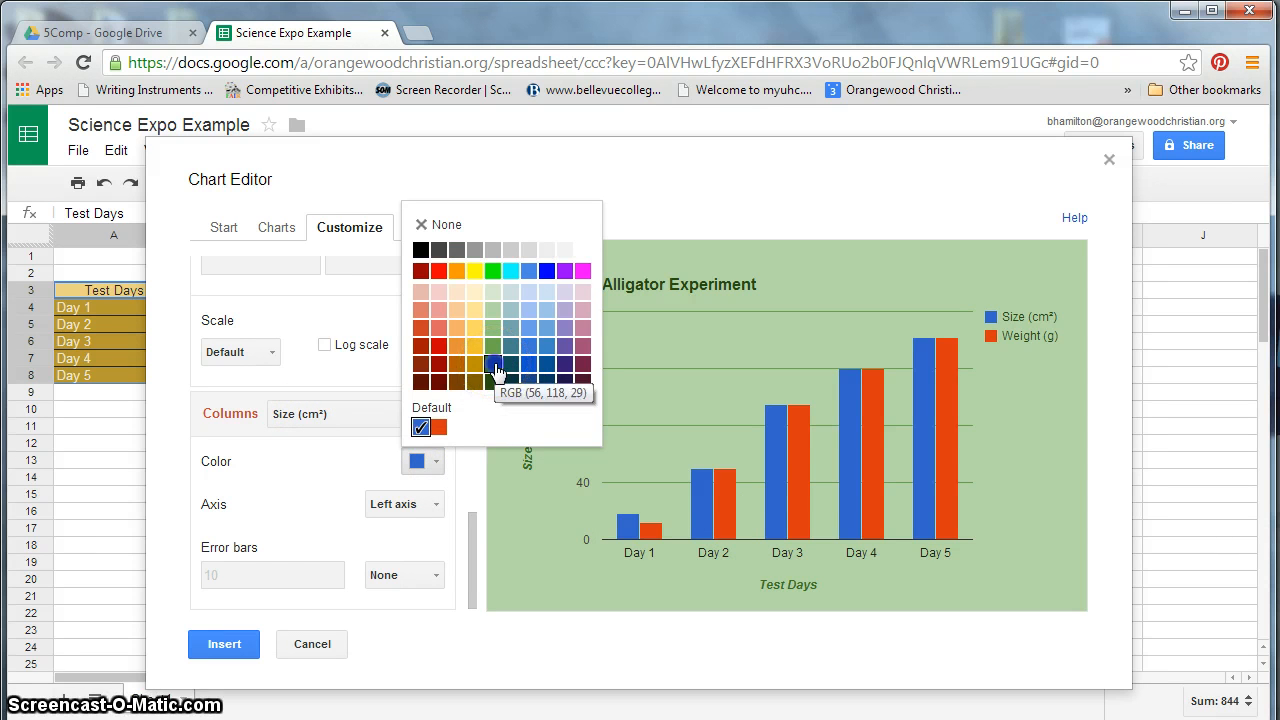
click(494, 366)
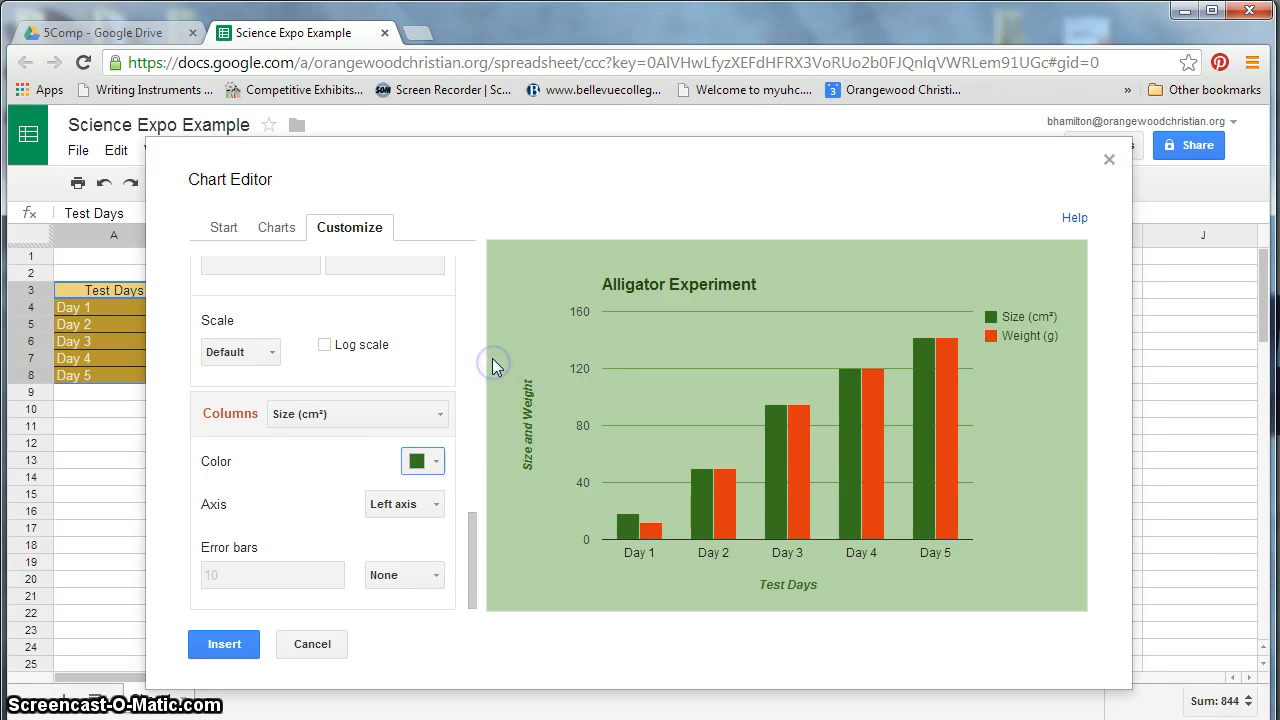
- Set the Weight (g) column colour to a lighter green
click(333, 416)
click(348, 477)
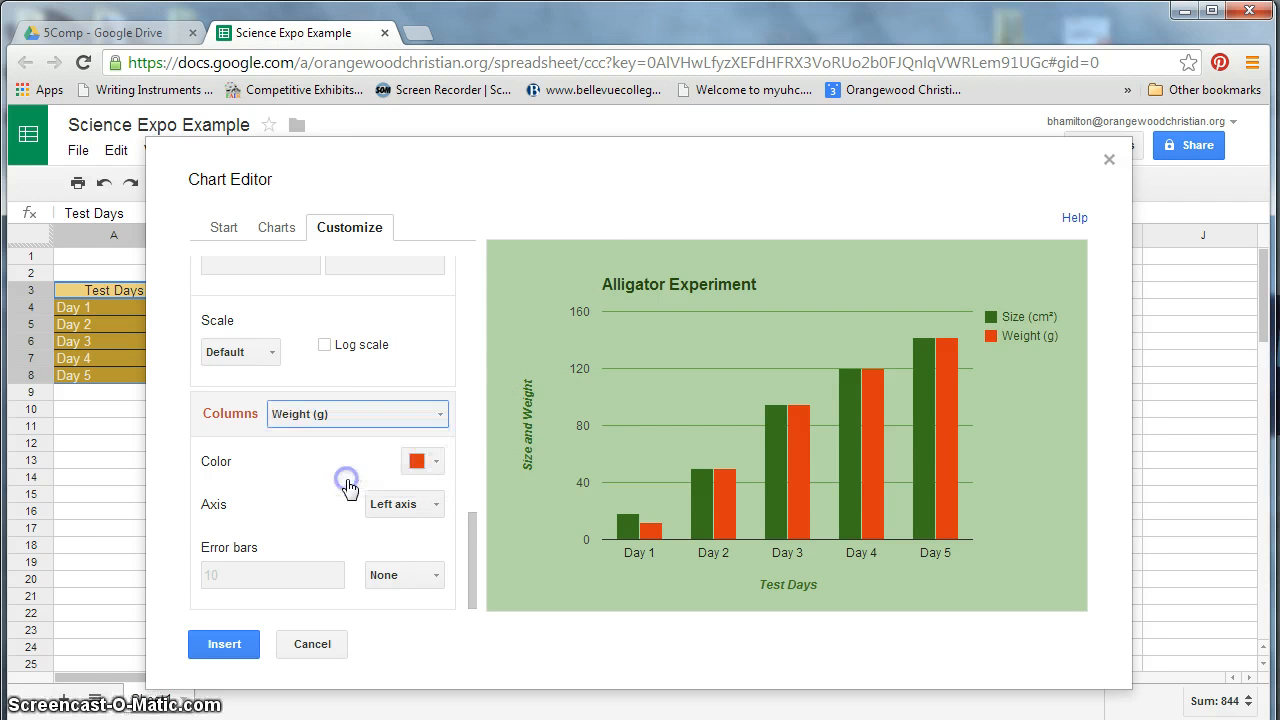
click(418, 462)
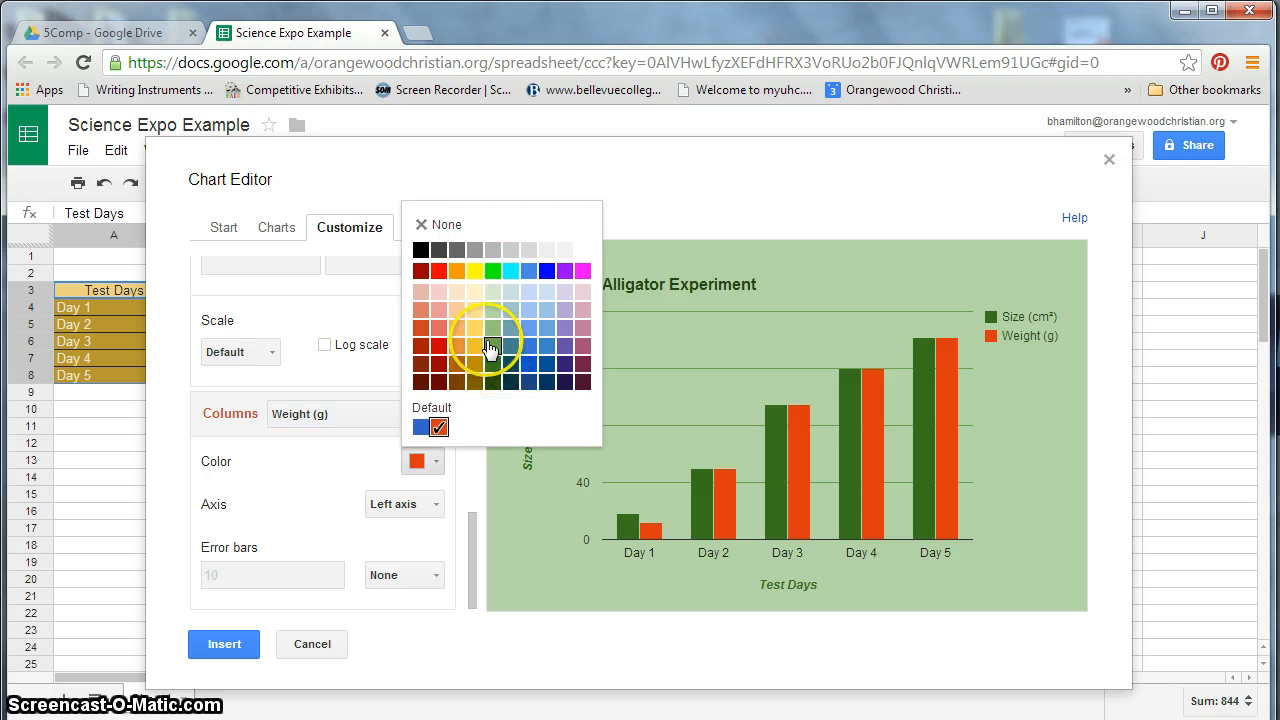
click(492, 345)
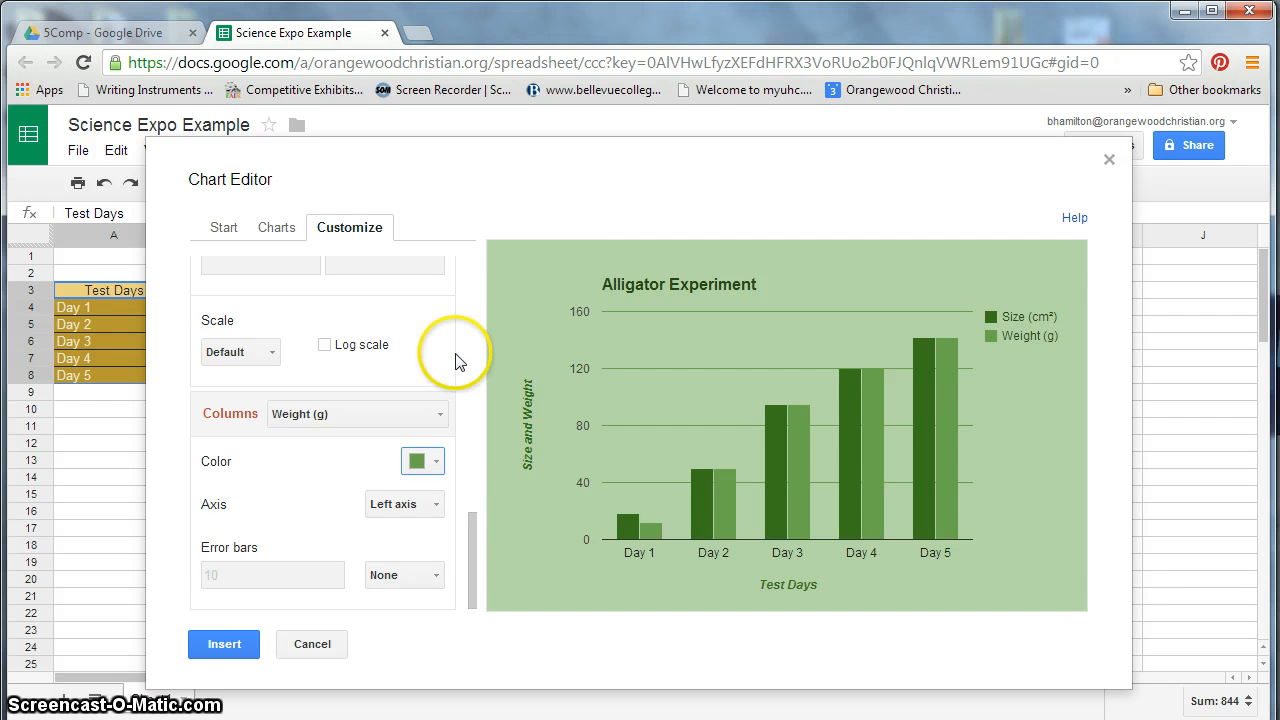
- Insert the chart into the sheet and move it beside the data table
mouse_move(480, 543)
mouse_down()
mouse_move(477, 562)
mouse_move(459, 285)
mouse_up()
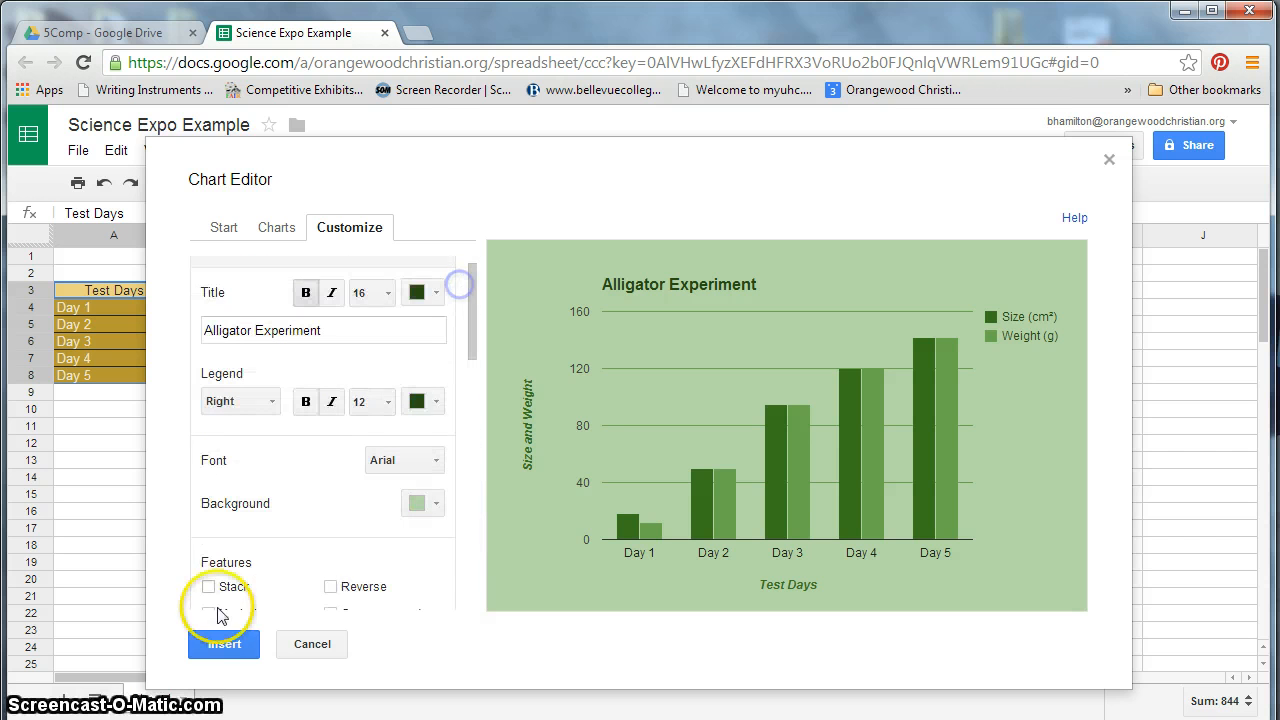
click(222, 643)
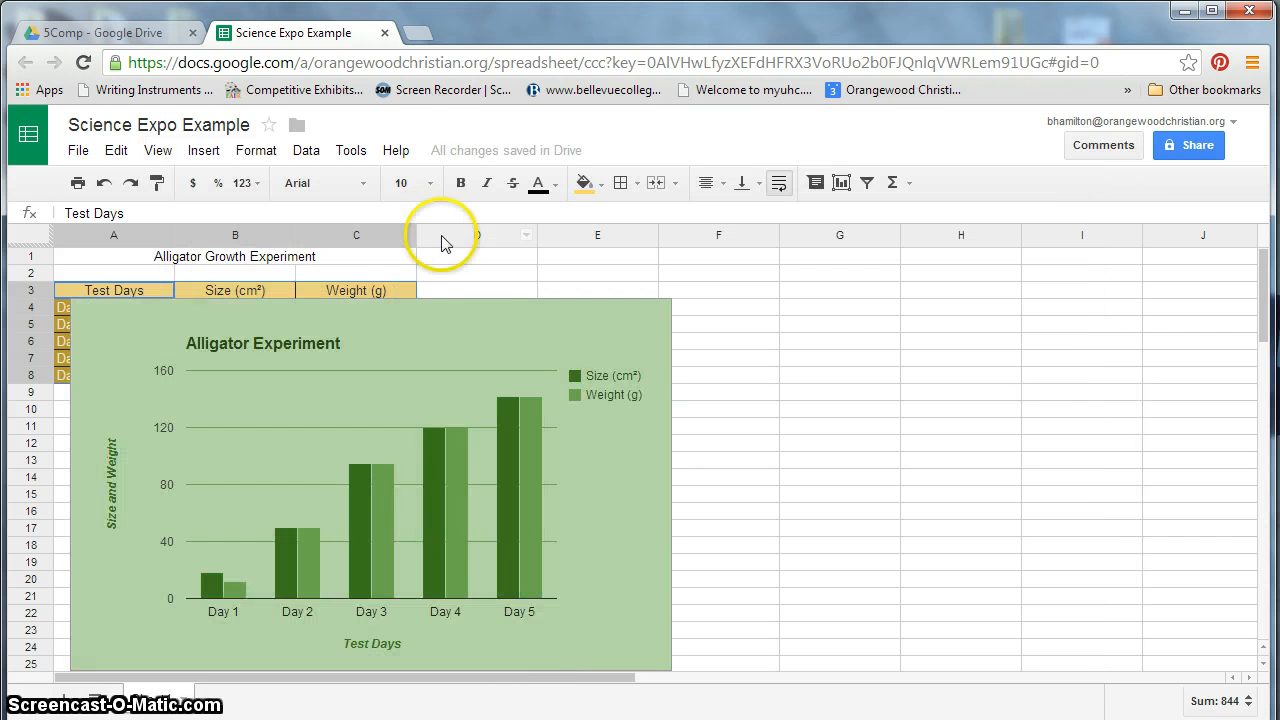
click(468, 305)
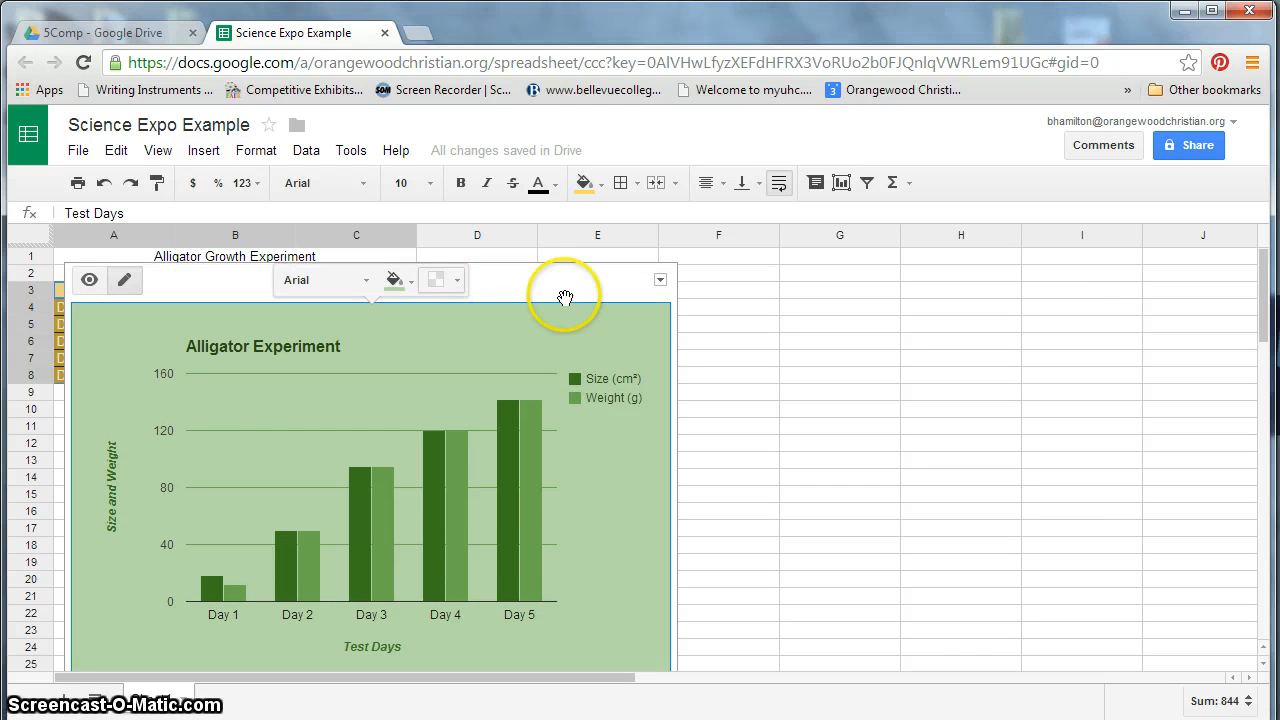
mouse_move(546, 277)
mouse_down()
mouse_move(820, 291)
mouse_move(894, 274)
mouse_move(955, 279)
mouse_up()
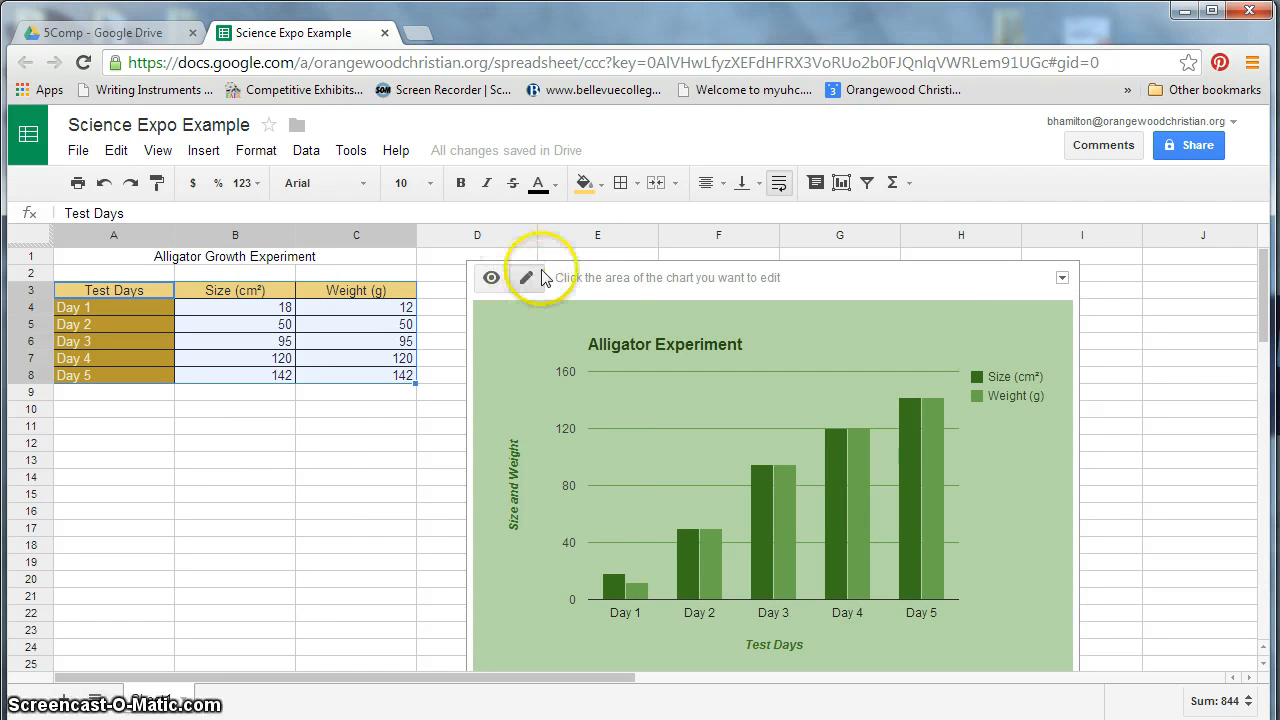
- Examine the chart title and legend by selecting them directly on the inserted chart
click(615, 346)
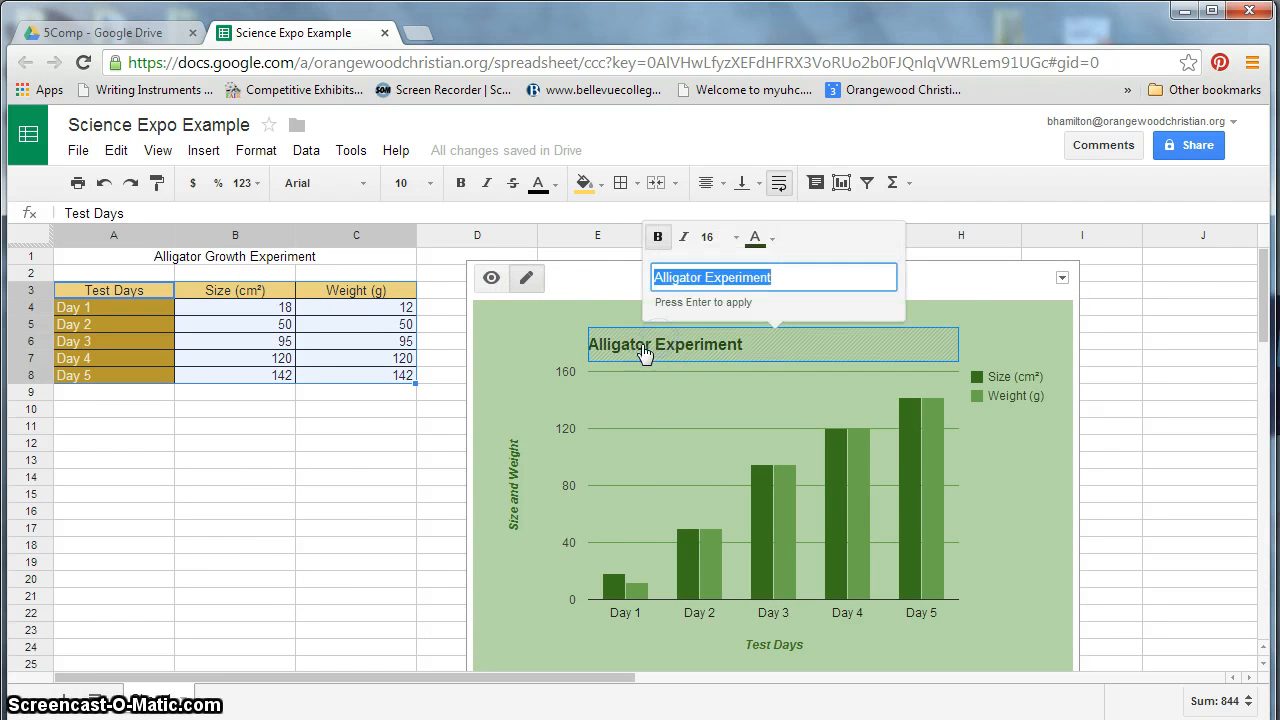
click(857, 277)
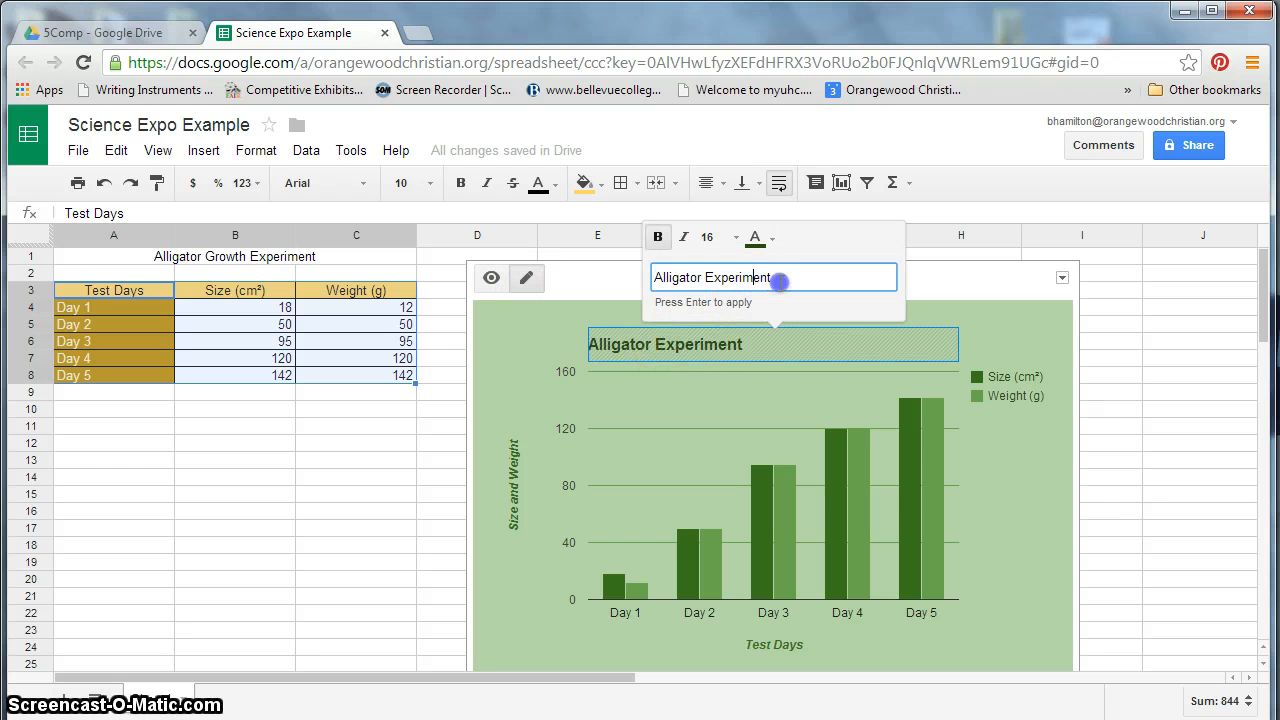
drag(679, 277, 1080, 463)
click(934, 471)
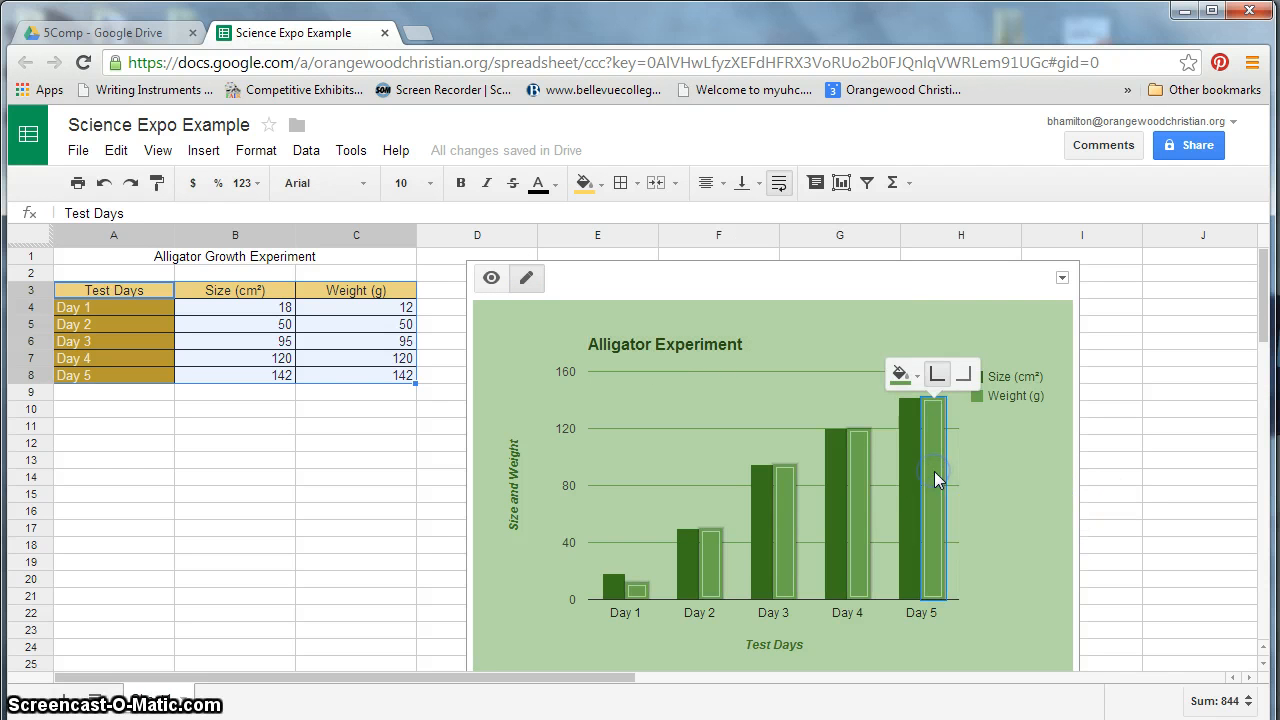
click(1005, 379)
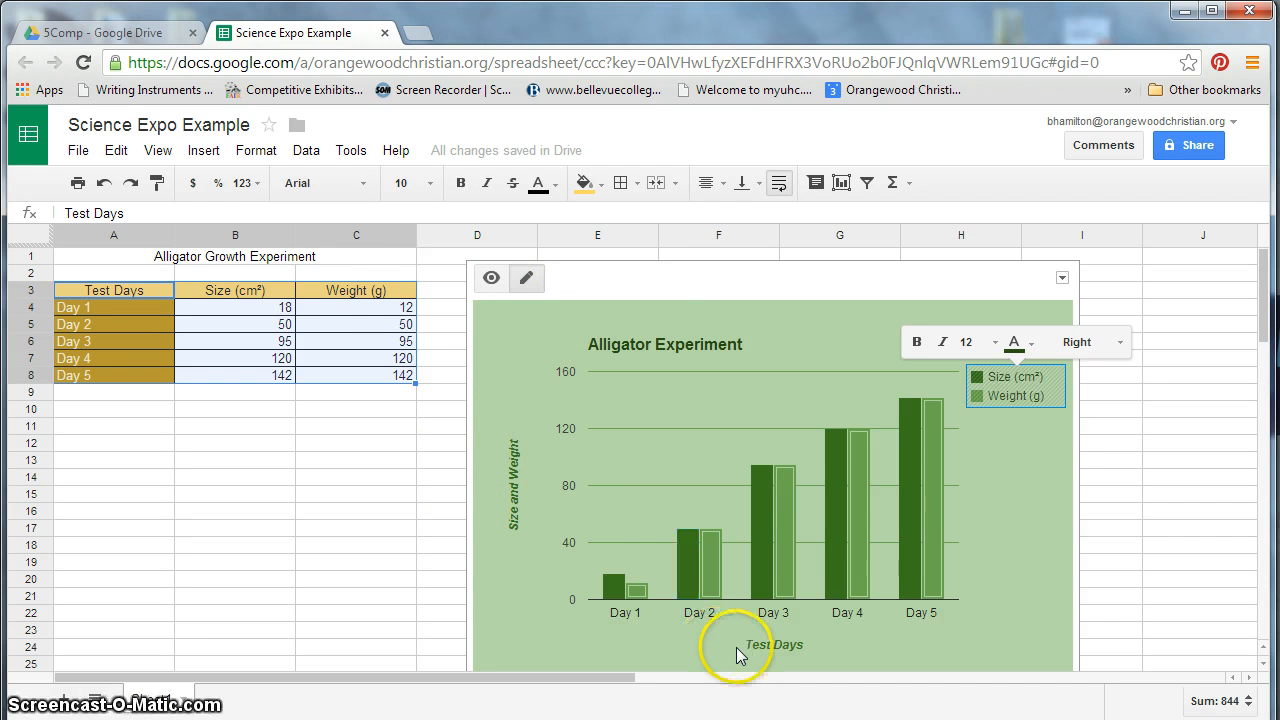
click(496, 277)
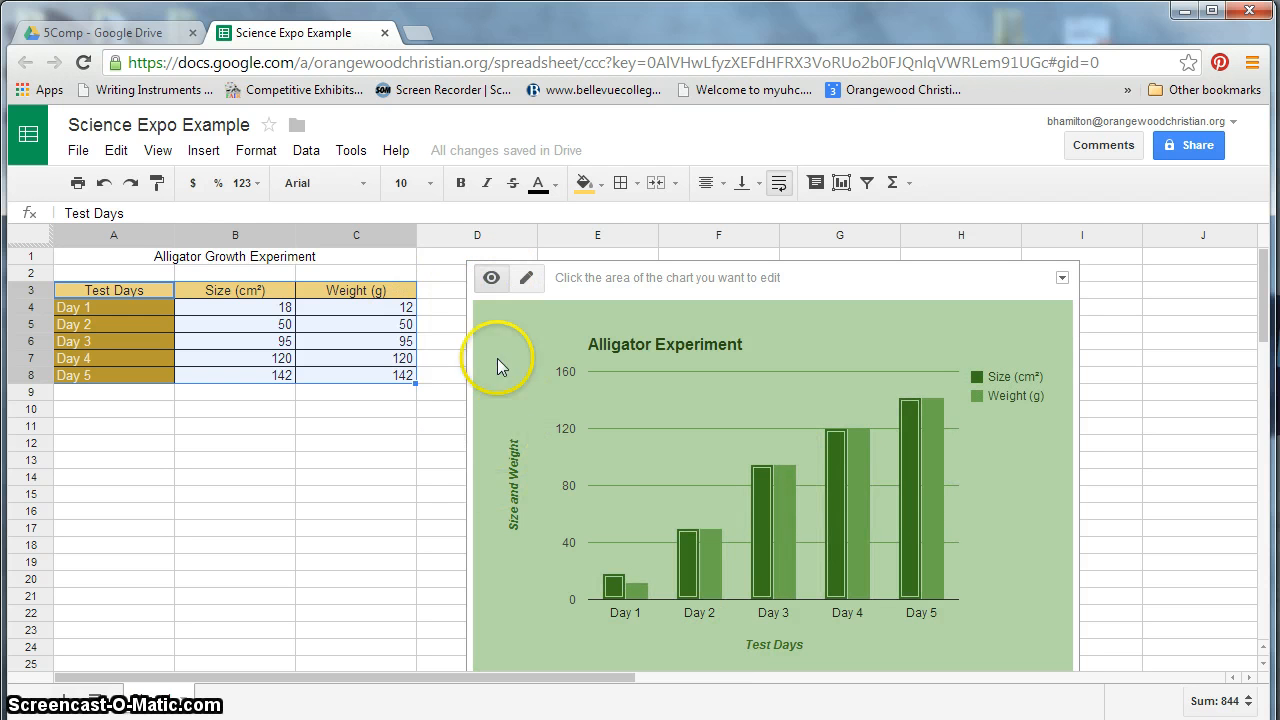
- Open the chart's options menu to review its choices, then close it
mouse_move(935, 277)
mouse_down()
mouse_move(951, 265)
mouse_move(946, 280)
mouse_move(933, 272)
mouse_up()
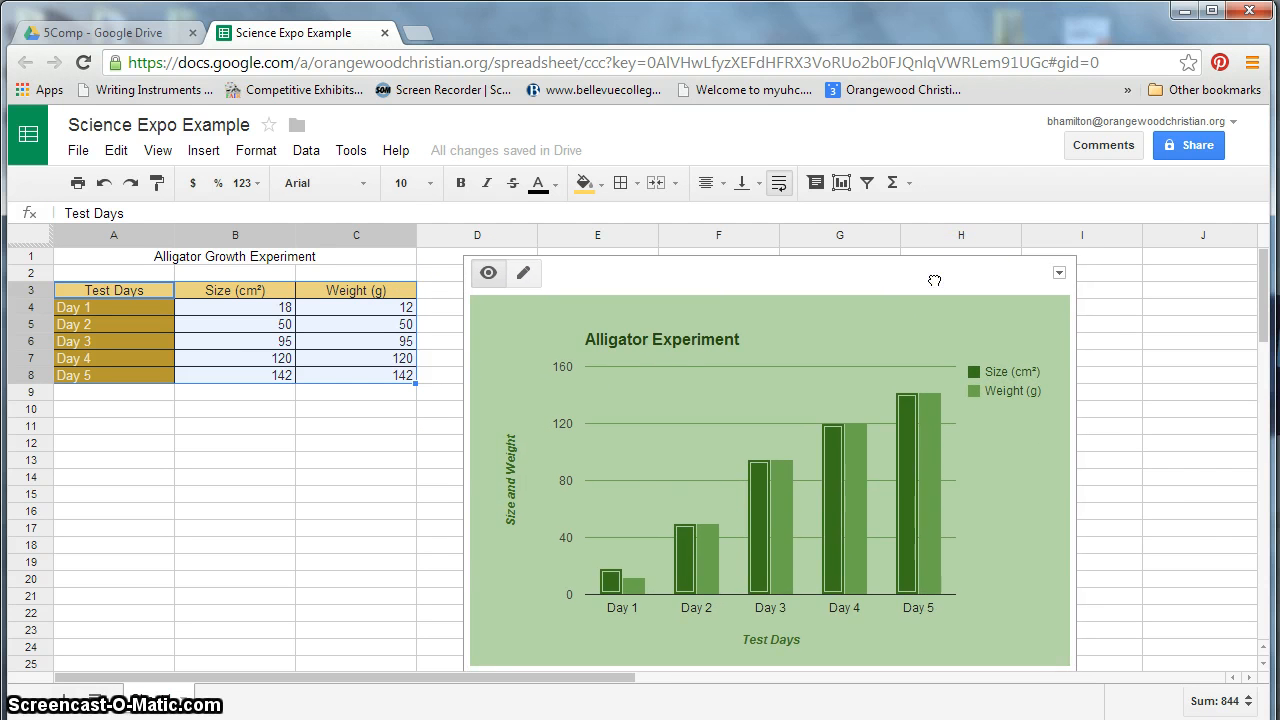
click(1059, 274)
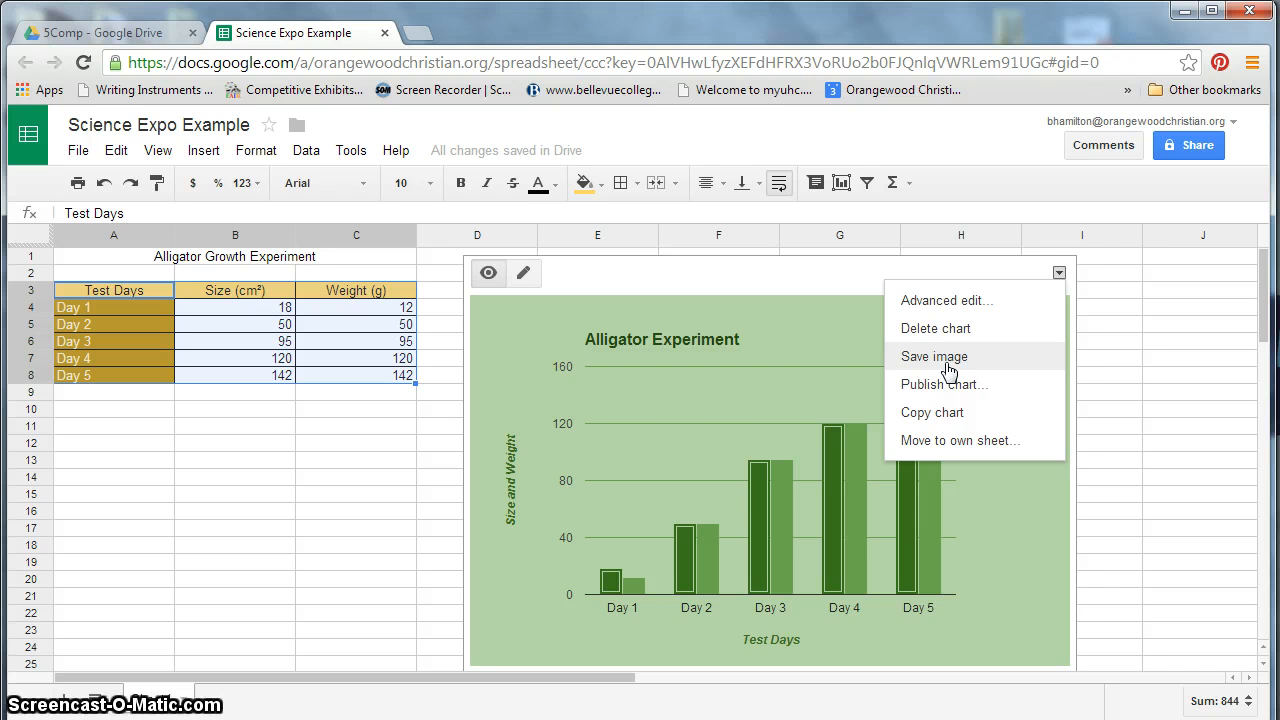
click(410, 494)
click(77, 150)
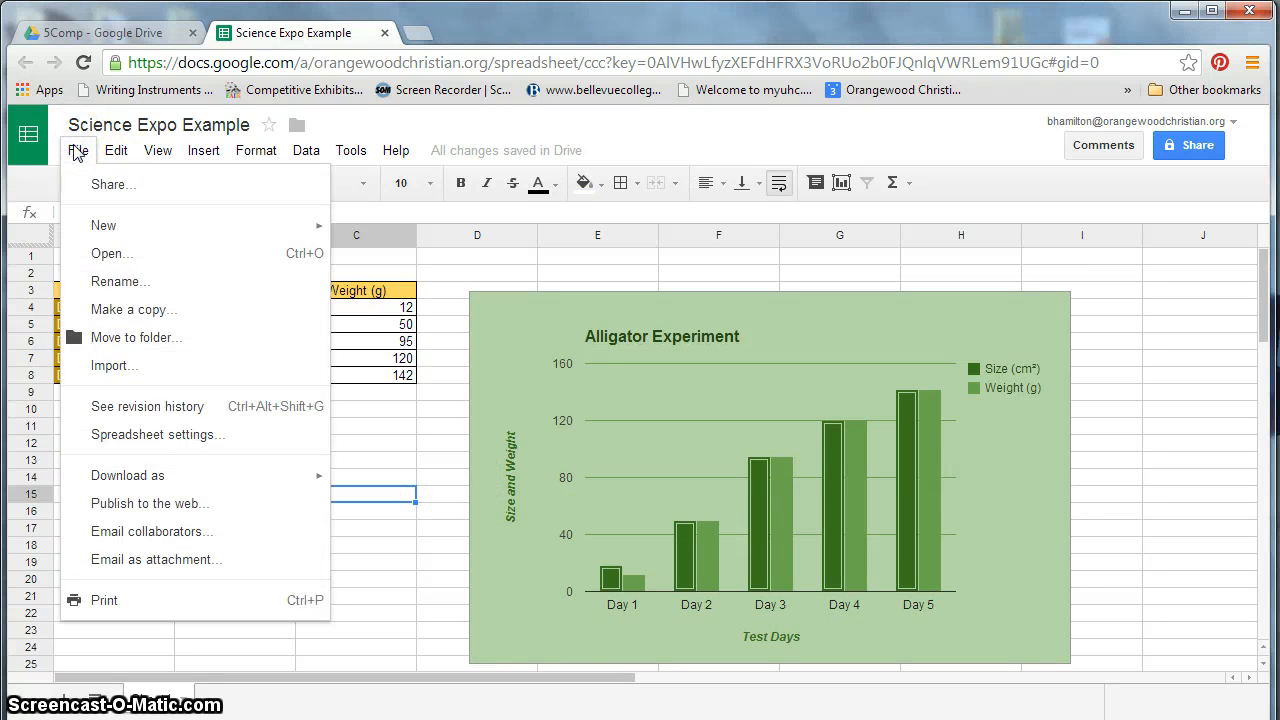
click(77, 150)
click(77, 183)
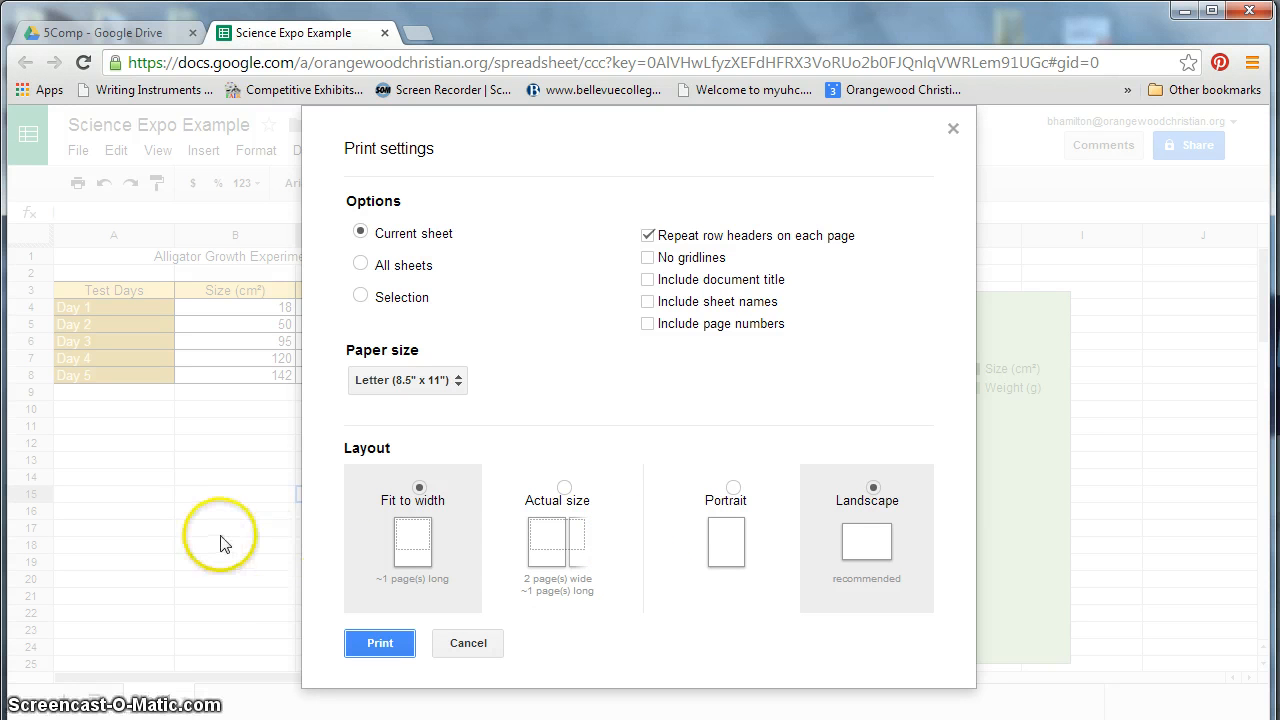
click(477, 655)
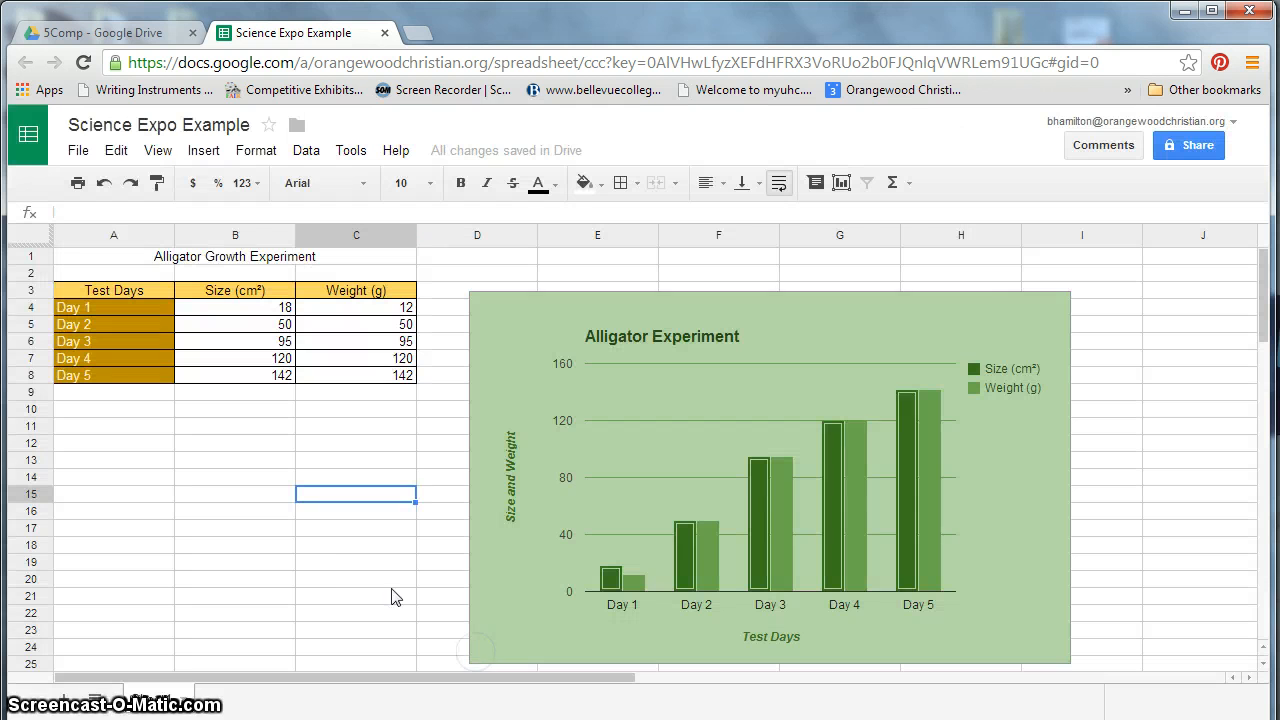
click(958, 294)
drag(955, 259, 957, 257)
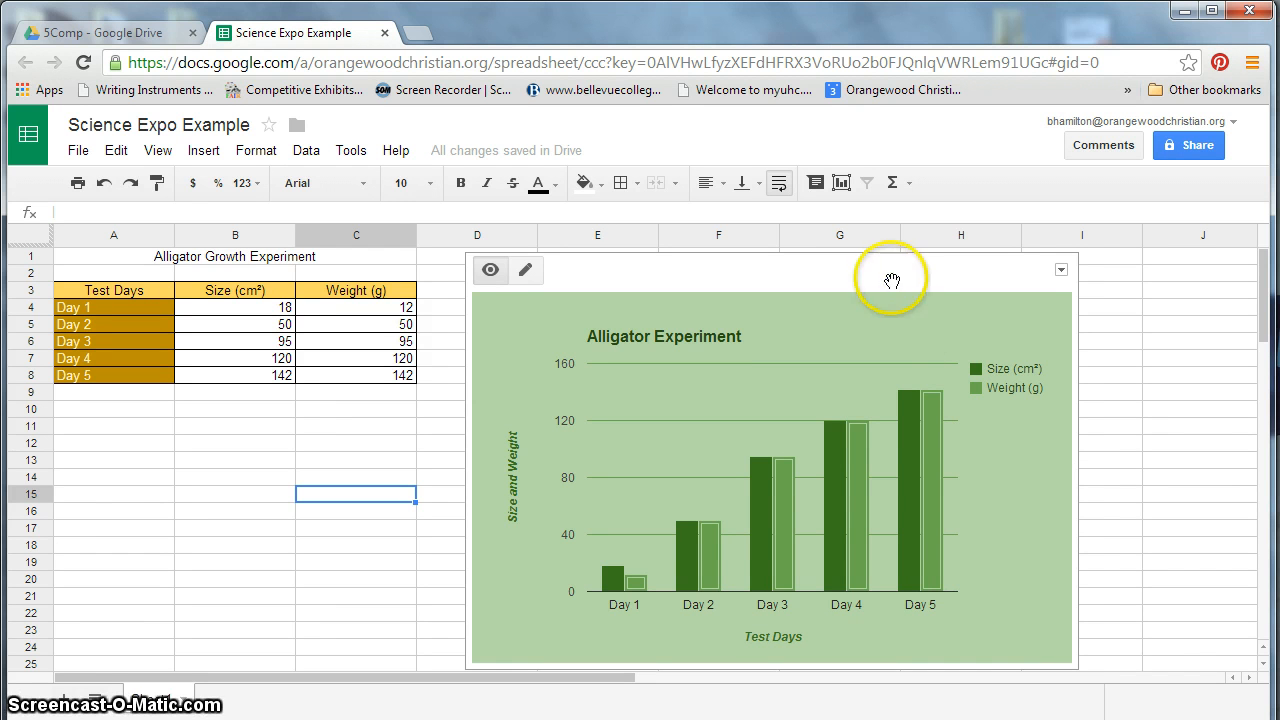
drag(891, 279, 891, 280)
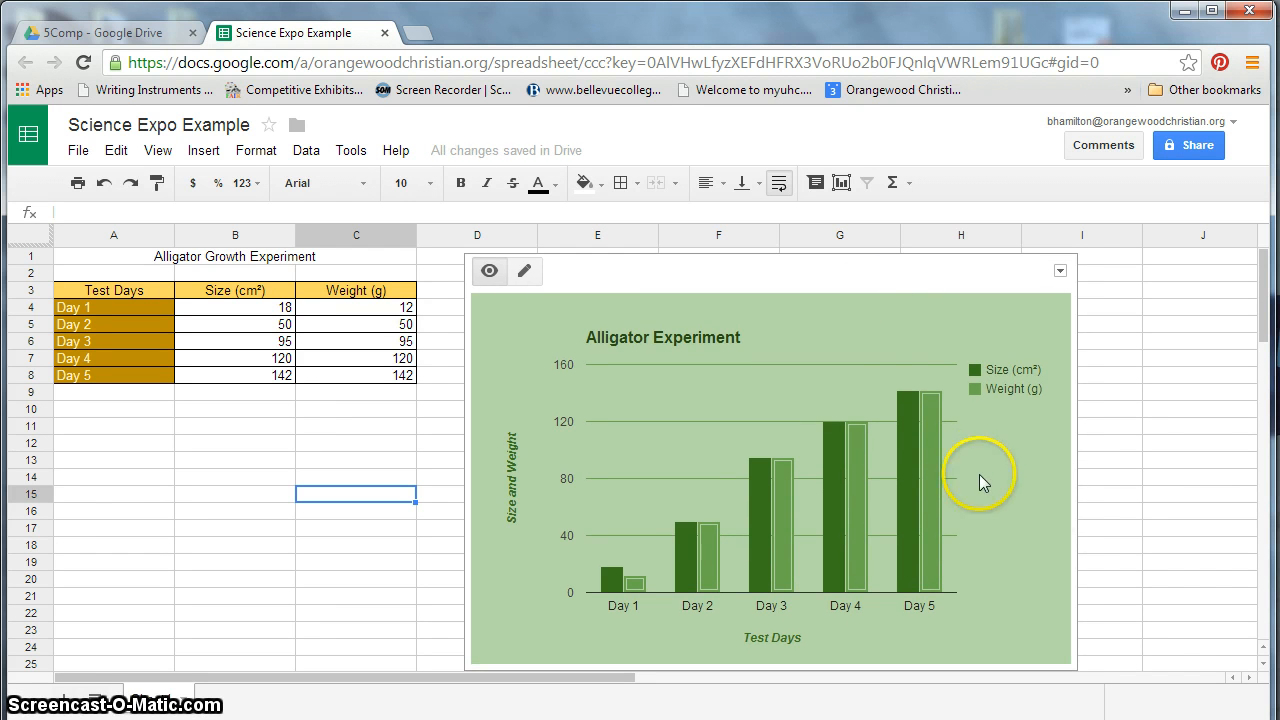
click(1044, 502)
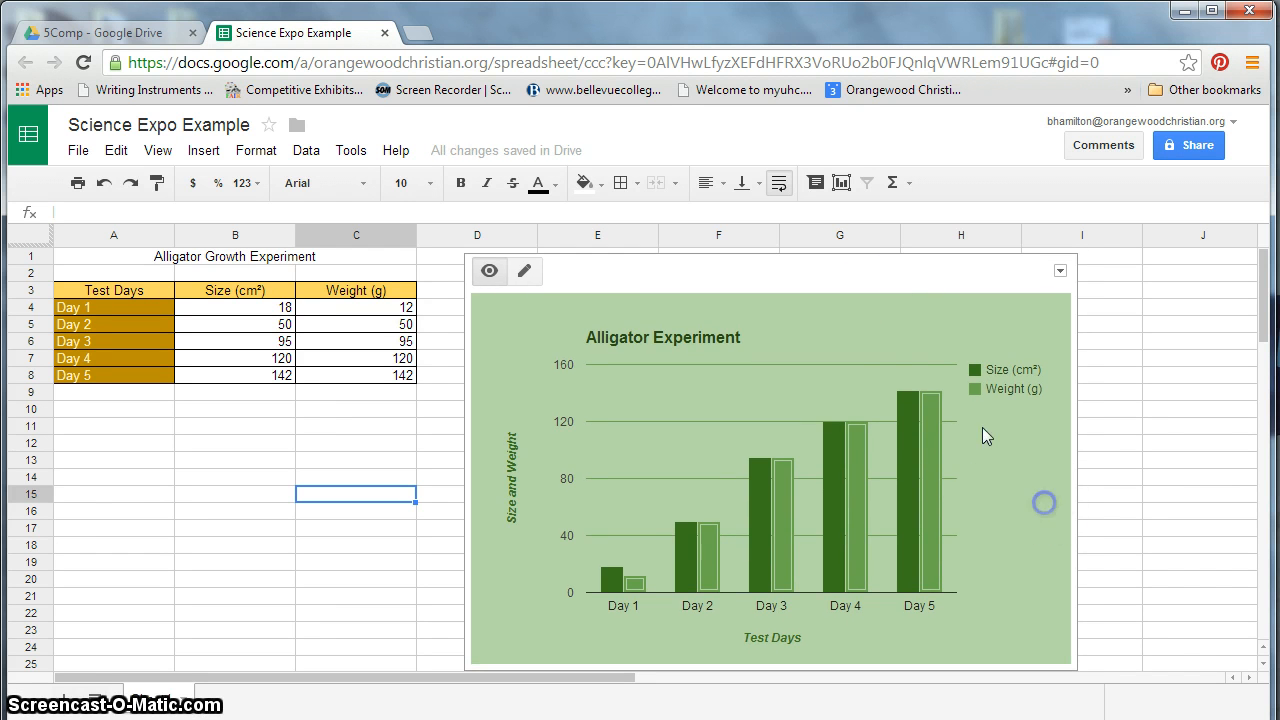
click(671, 277)
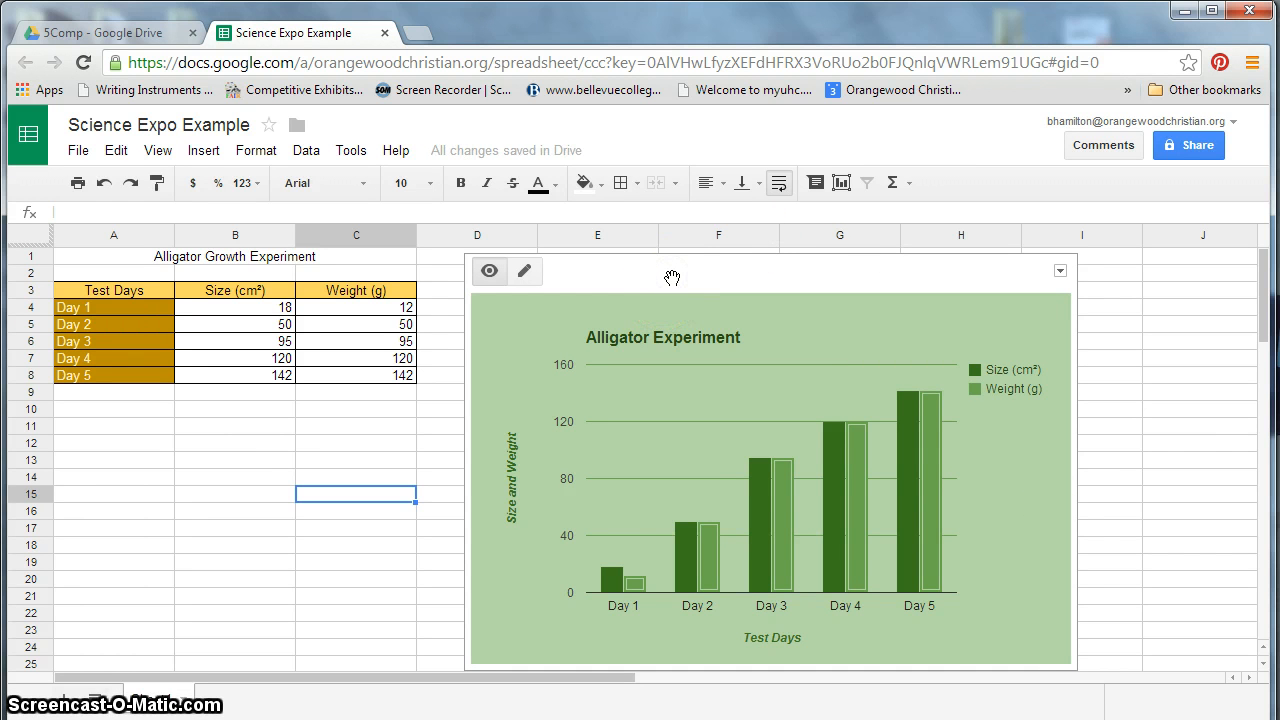